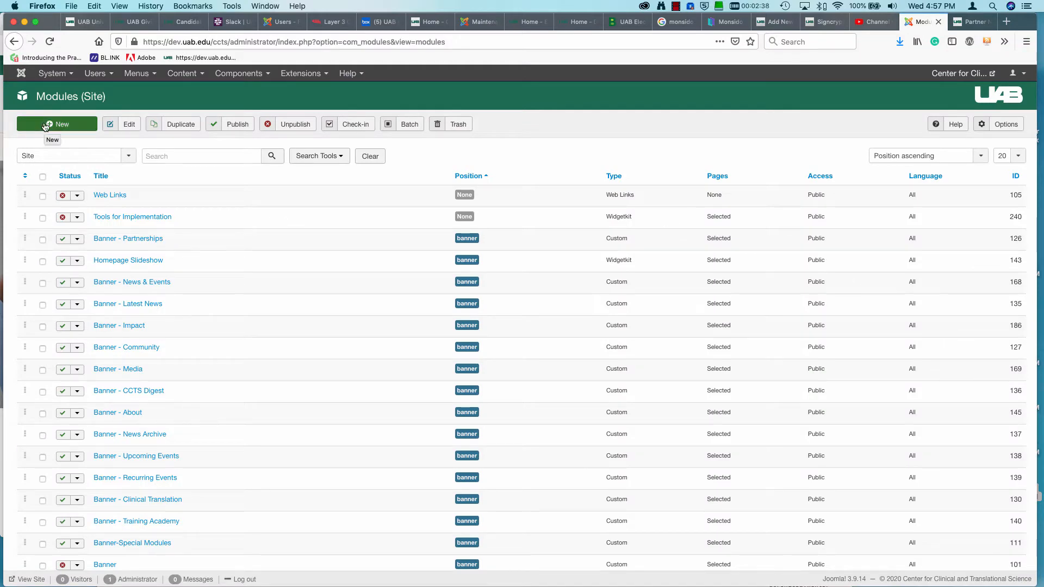
Step: Create a new site module of type Custom and title it "Test Text"
{"action": "left_click", "coordinate": [62, 125]}
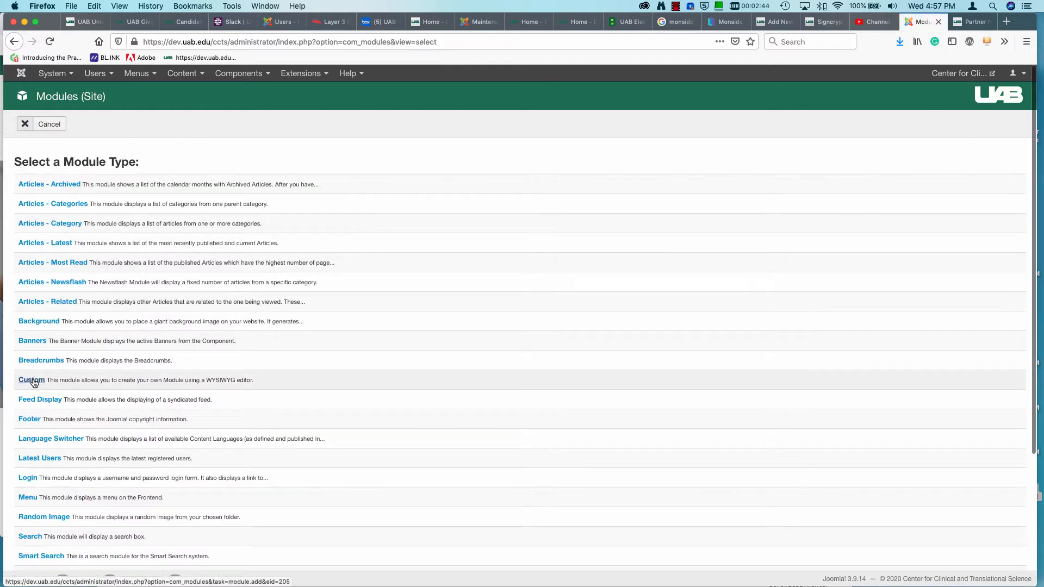
{"action": "scroll", "coordinate": [33, 382], "scroll_direction": "down", "scroll_amount": 1}
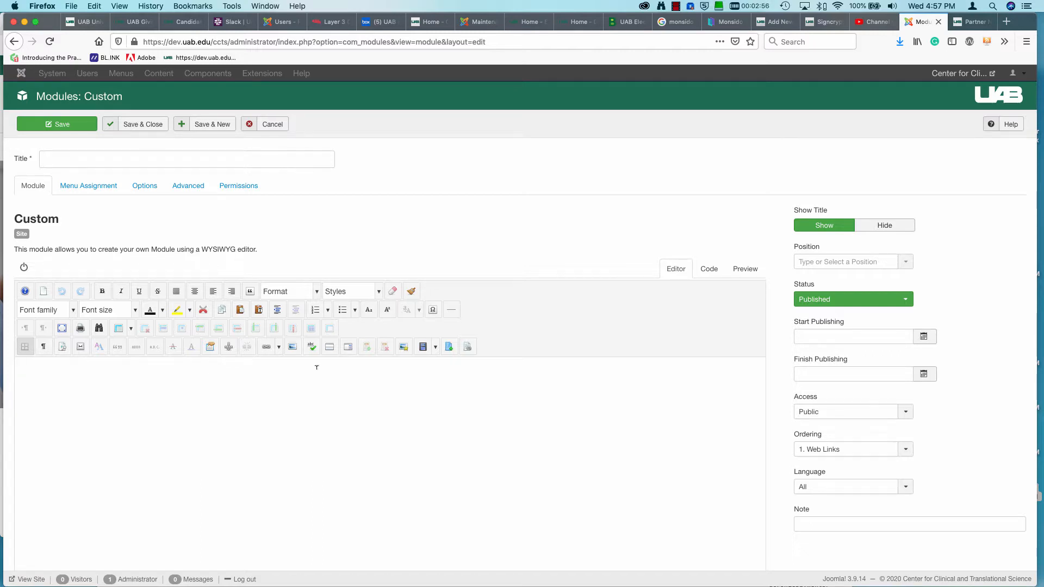
{"action": "left_click", "coordinate": [76, 158]}
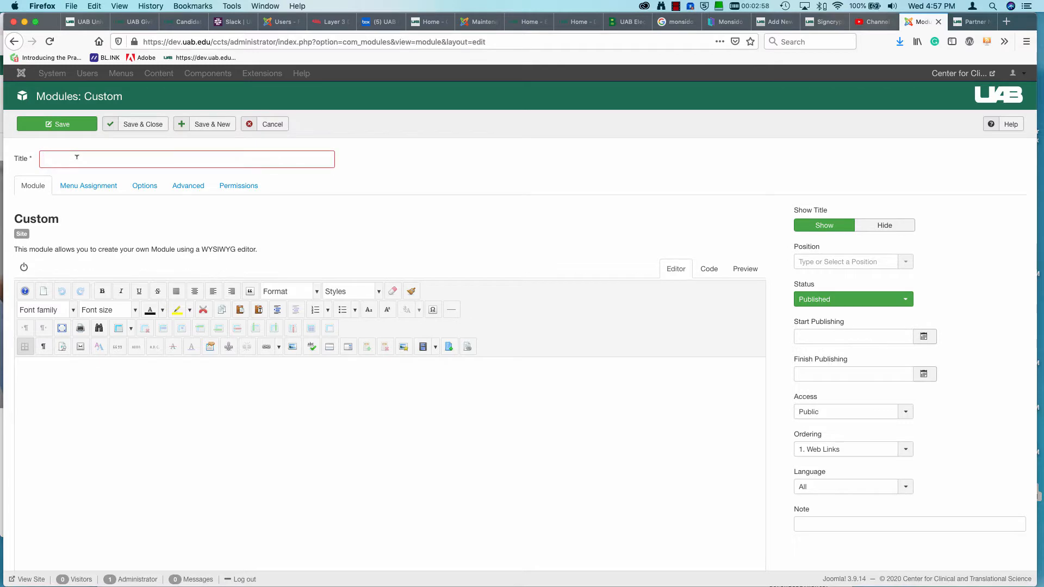
{"action": "type", "text": "Test T"}
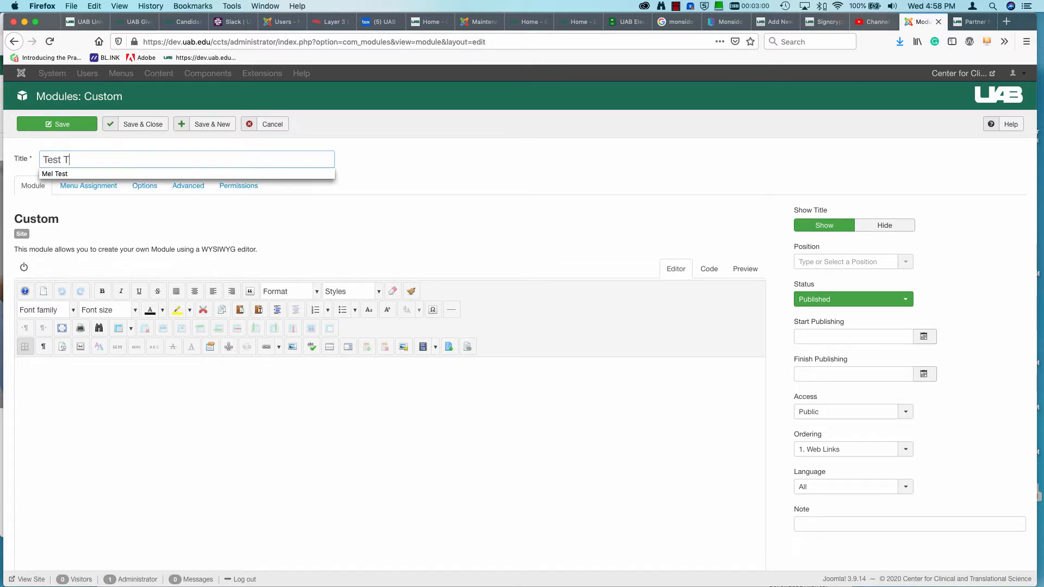
{"action": "type", "text": "ex"}
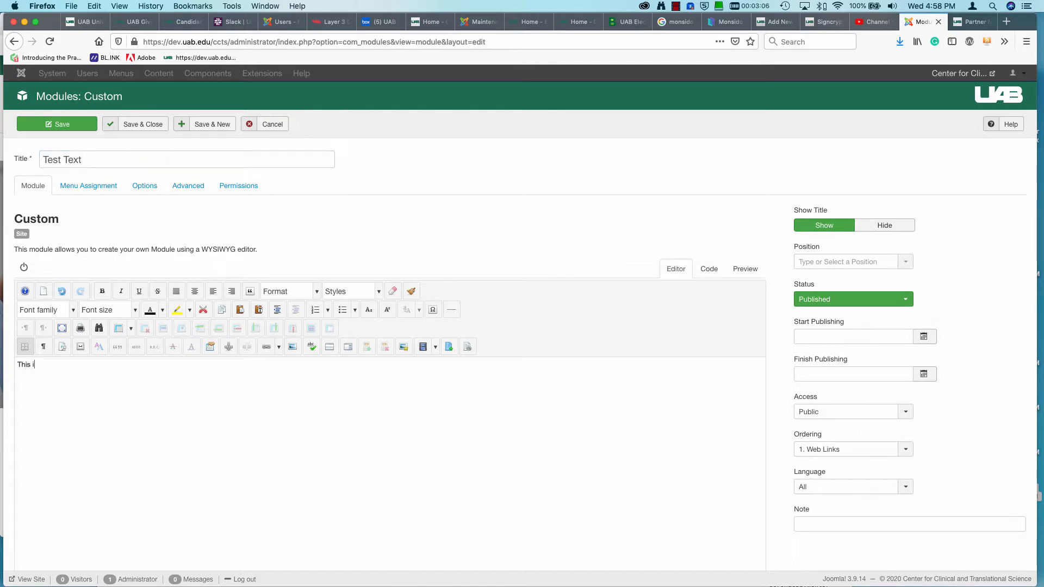
Step: Enter "This is a text banner" as the module content and format it as Heading 1
{"action": "type", "text": "text banner"}
{"action": "key", "text": "super+a"}
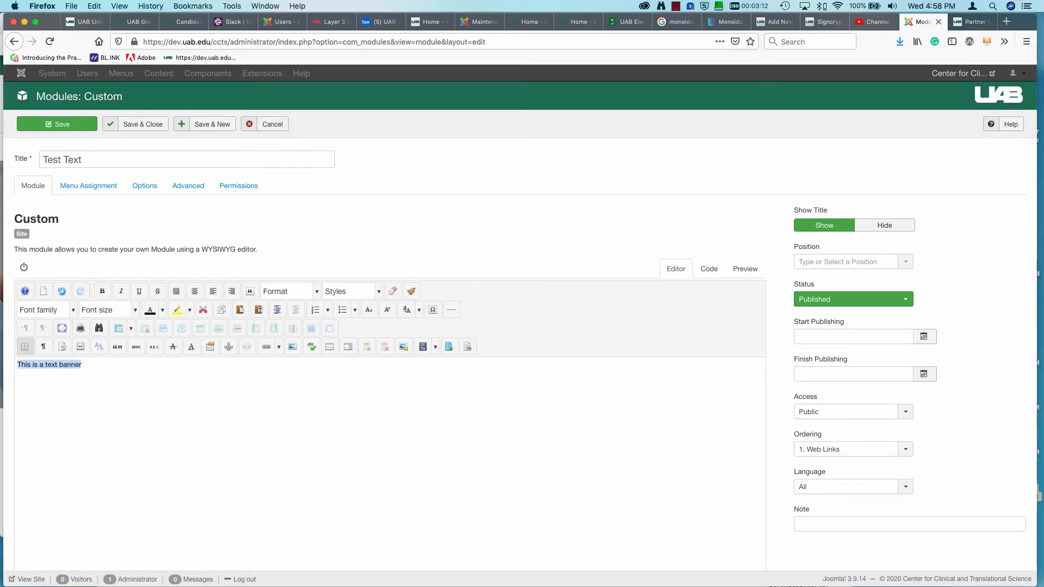
{"action": "left_click", "coordinate": [378, 292]}
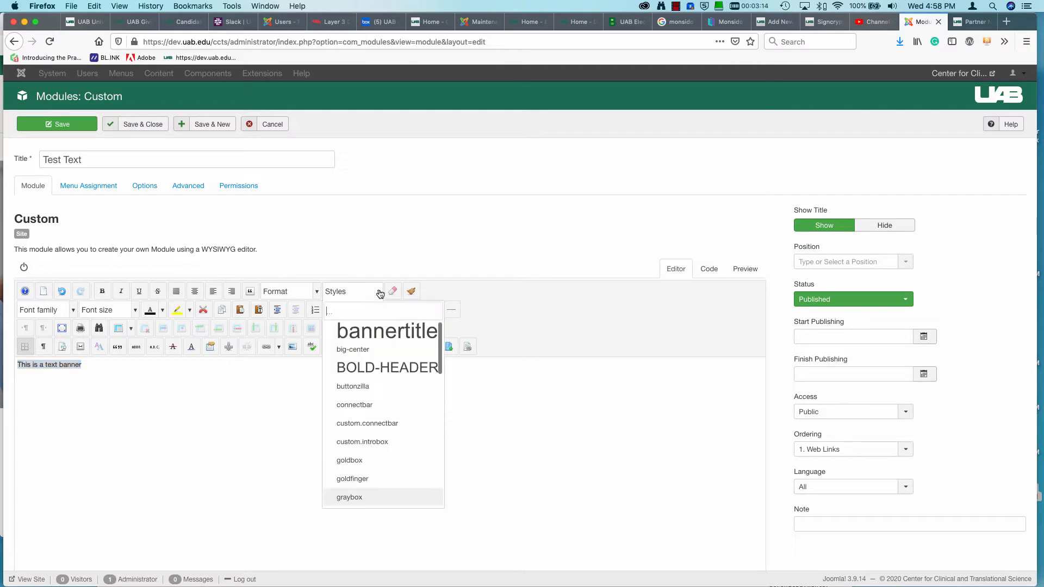
{"action": "left_click", "coordinate": [312, 292]}
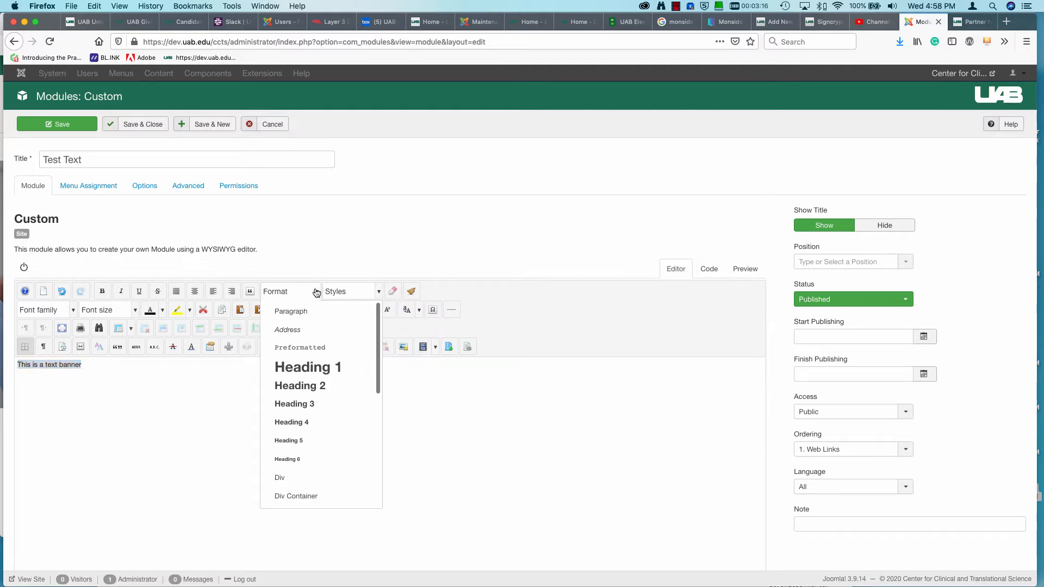
{"action": "left_click", "coordinate": [308, 367]}
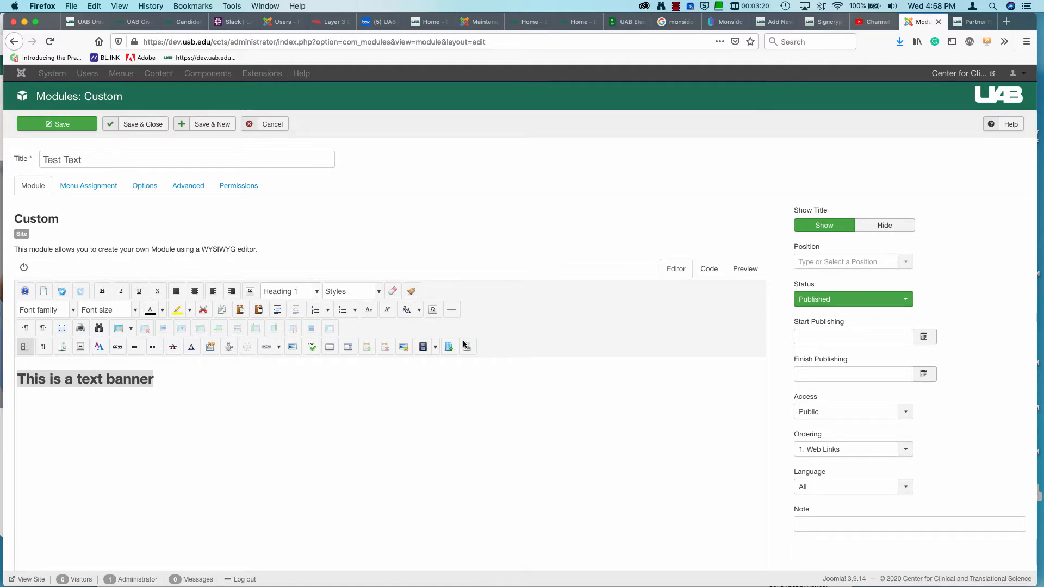
Step: Set the module's position to Banner [banner]
{"action": "left_click", "coordinate": [906, 263]}
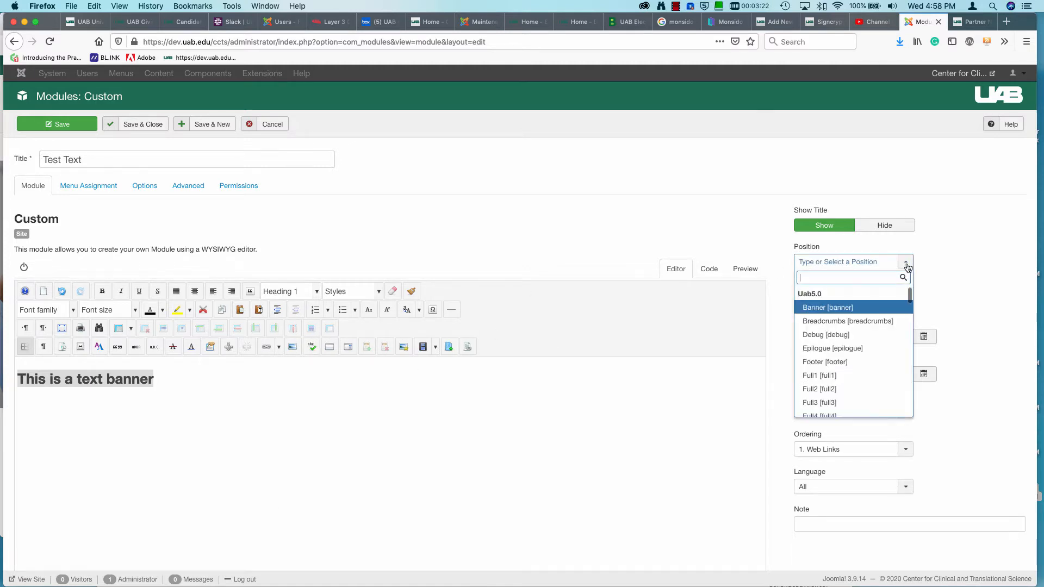
{"action": "left_click", "coordinate": [859, 312]}
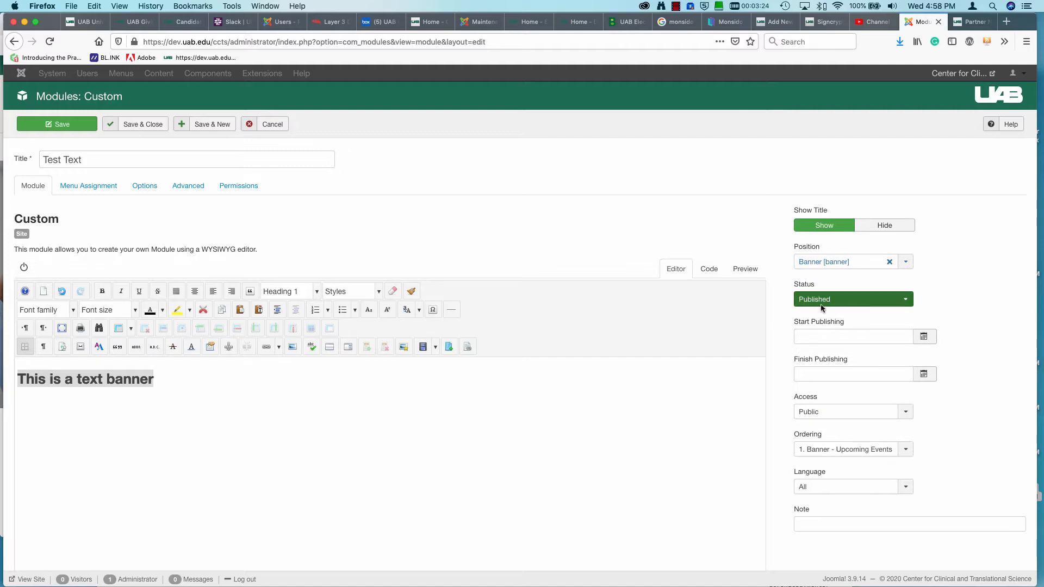
Step: Restrict the module assignment to "Only on the pages selected" and clear all selected pages
{"action": "left_click", "coordinate": [91, 188]}
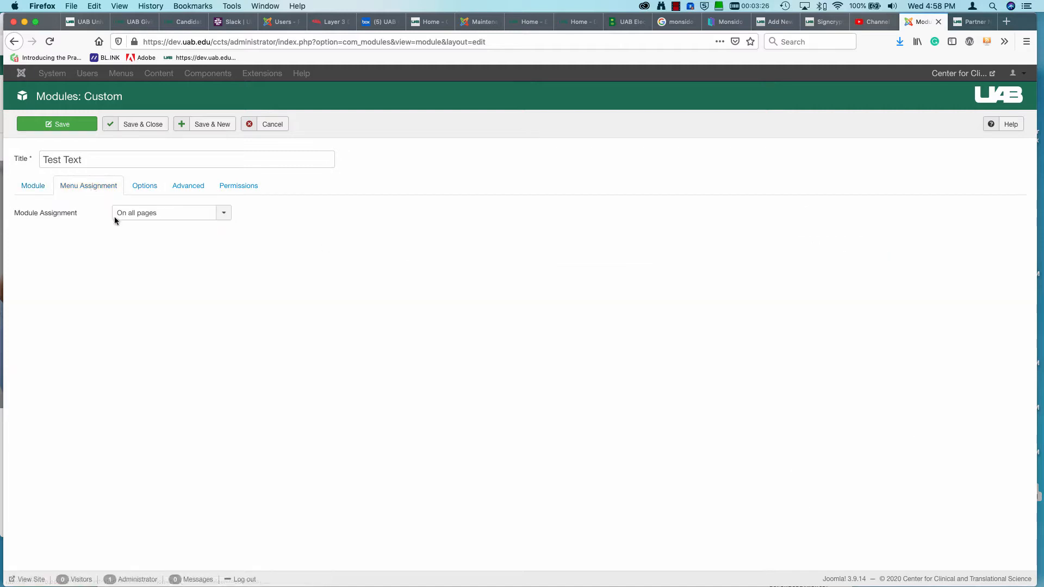
{"action": "left_click", "coordinate": [228, 219]}
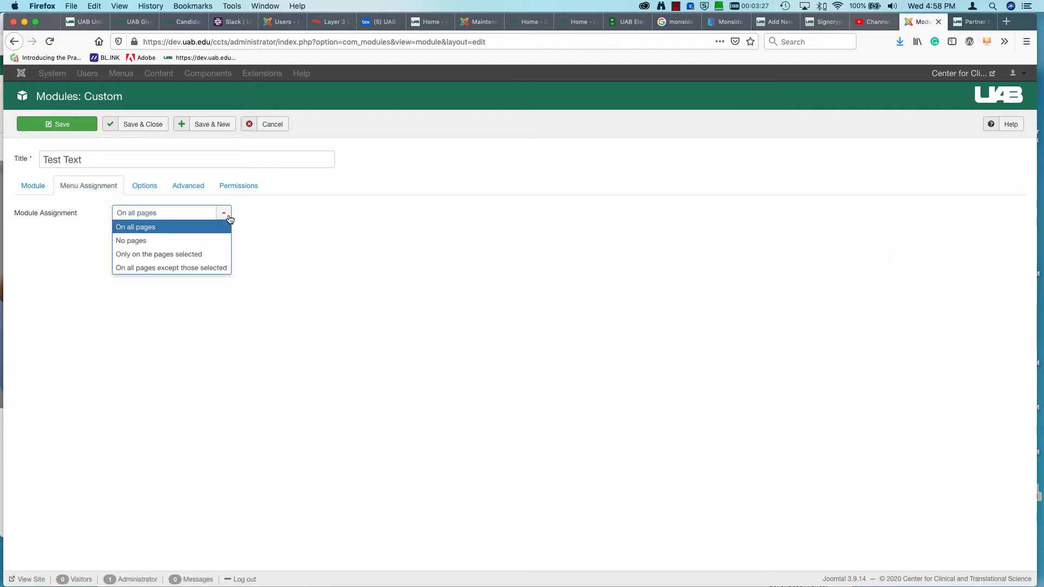
{"action": "left_click", "coordinate": [199, 255]}
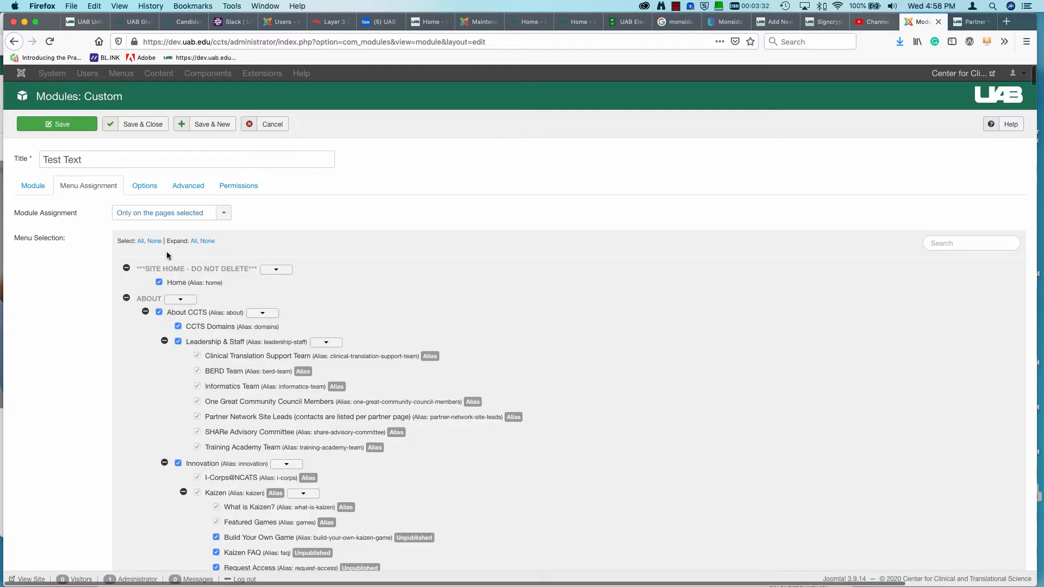
{"action": "left_click", "coordinate": [155, 241]}
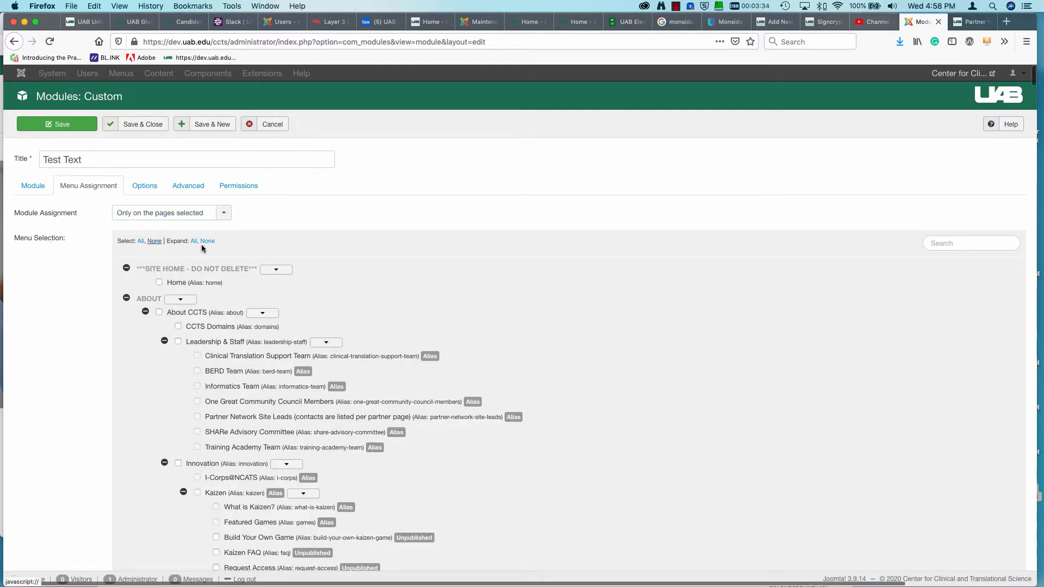
Step: Check the site's open Partner Network page, and return to the module's menu selection
{"action": "scroll", "coordinate": [304, 268], "scroll_direction": "down", "scroll_amount": 15}
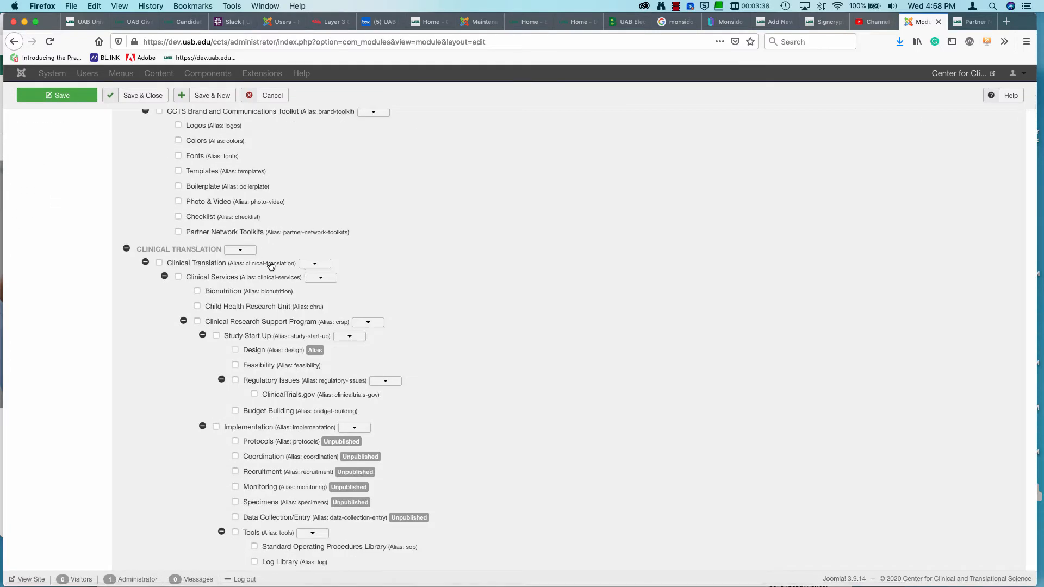
{"action": "left_click", "coordinate": [971, 23]}
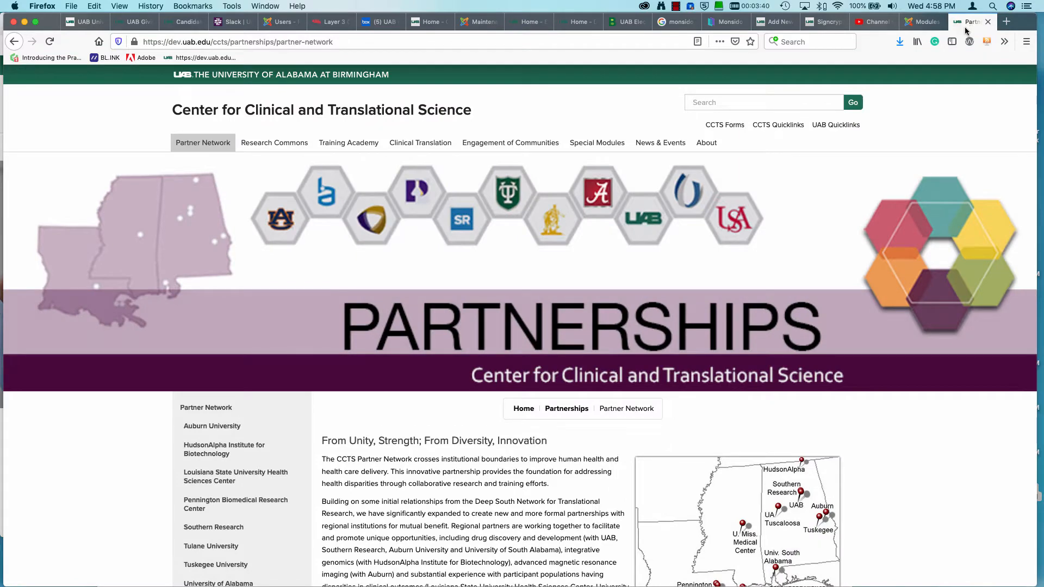
{"action": "left_click", "coordinate": [924, 23]}
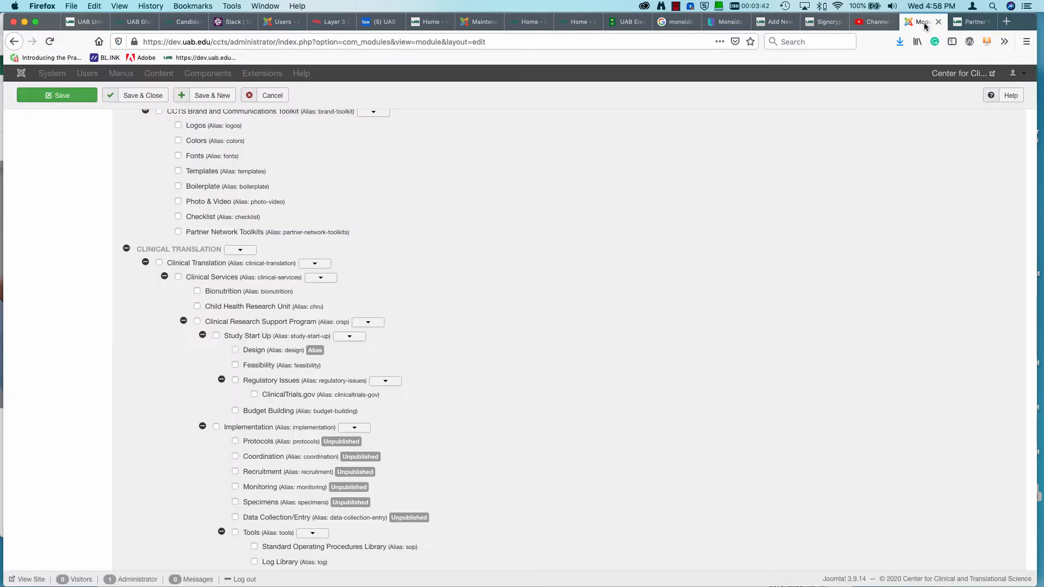
Step: Assign the module to Partnerships, Partner Network and every institution page under it, from Auburn University through University of South Alabama
{"action": "scroll", "coordinate": [620, 216], "scroll_direction": "down", "scroll_amount": 15}
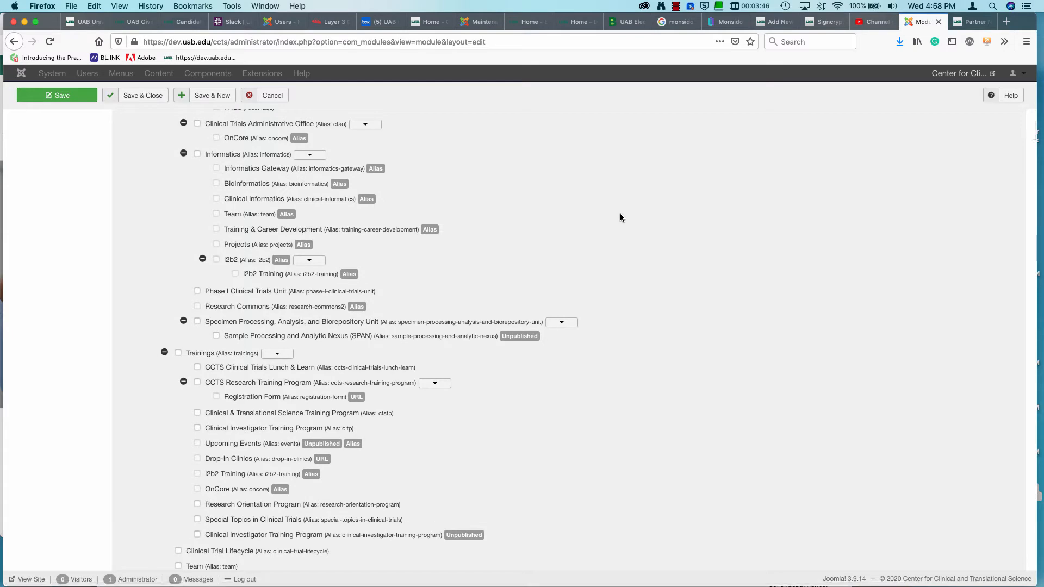
{"action": "scroll", "coordinate": [620, 217], "scroll_direction": "down", "scroll_amount": 10}
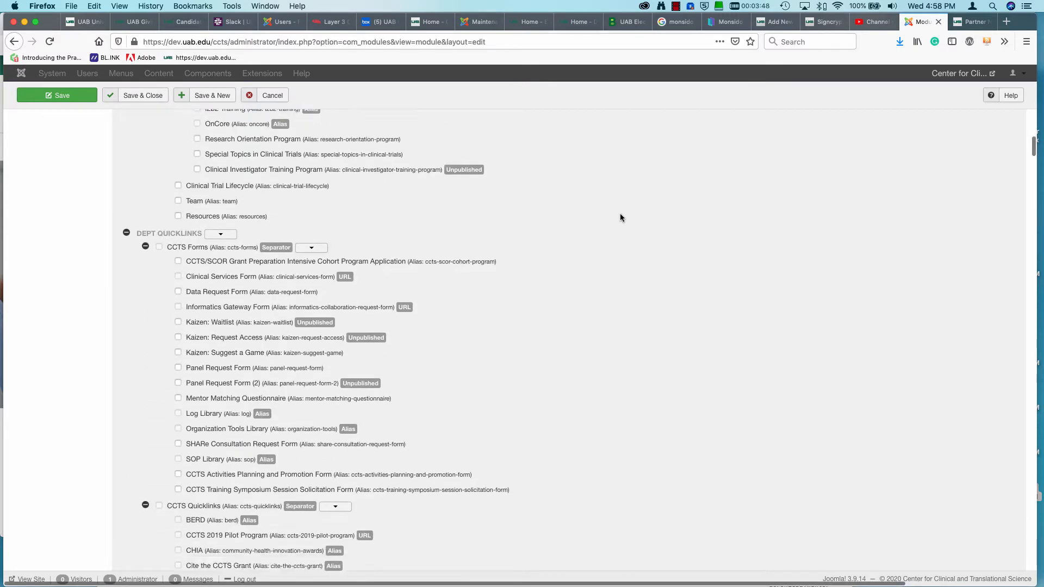
{"action": "scroll", "coordinate": [620, 217], "scroll_direction": "down", "scroll_amount": 15}
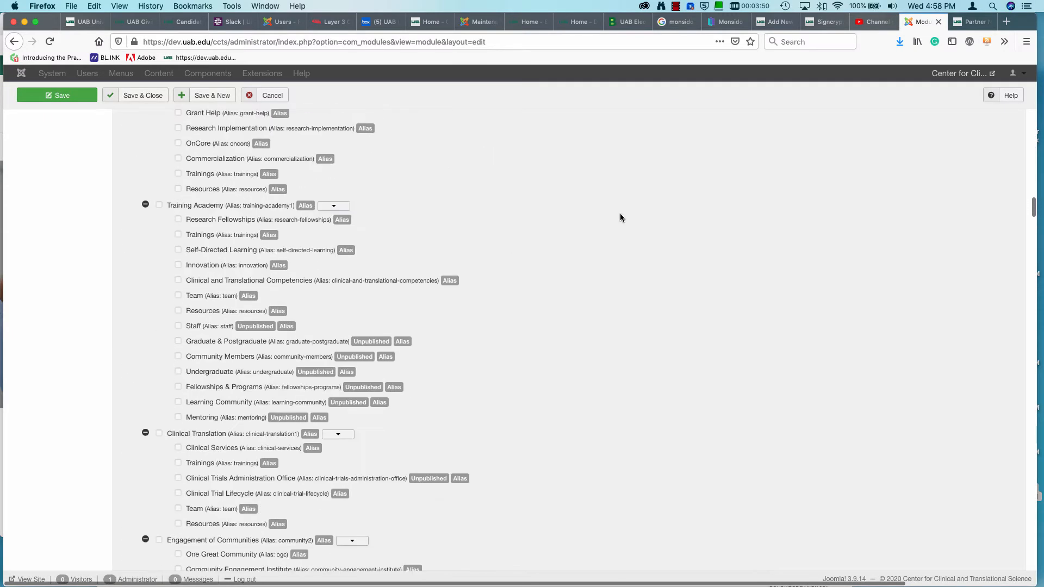
{"action": "scroll", "coordinate": [620, 217], "scroll_direction": "down", "scroll_amount": 20}
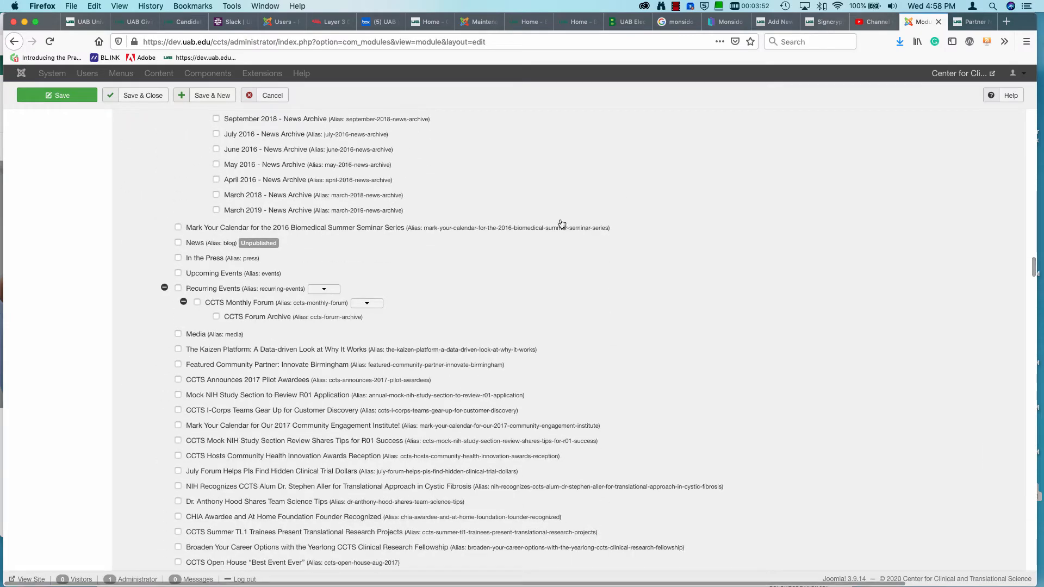
{"action": "scroll", "coordinate": [658, 226], "scroll_direction": "down", "scroll_amount": 20}
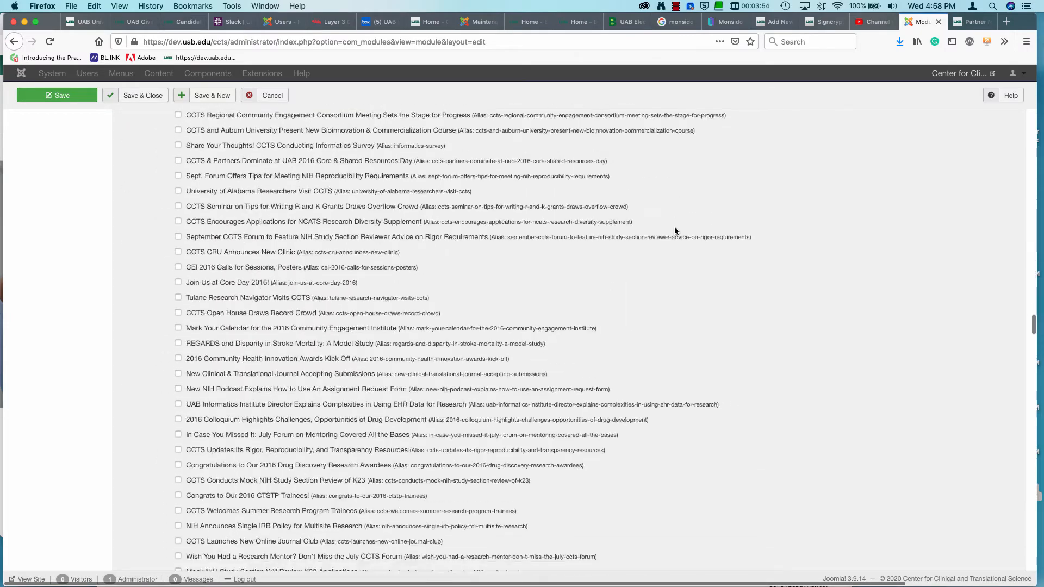
{"action": "scroll", "coordinate": [674, 231], "scroll_direction": "down", "scroll_amount": 20}
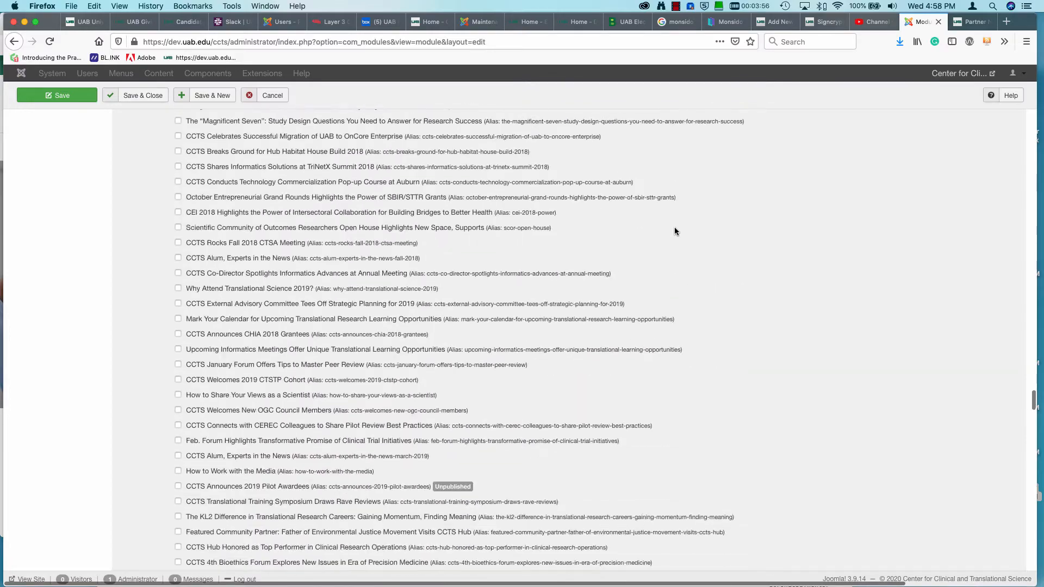
{"action": "scroll", "coordinate": [674, 231], "scroll_direction": "down", "scroll_amount": 5}
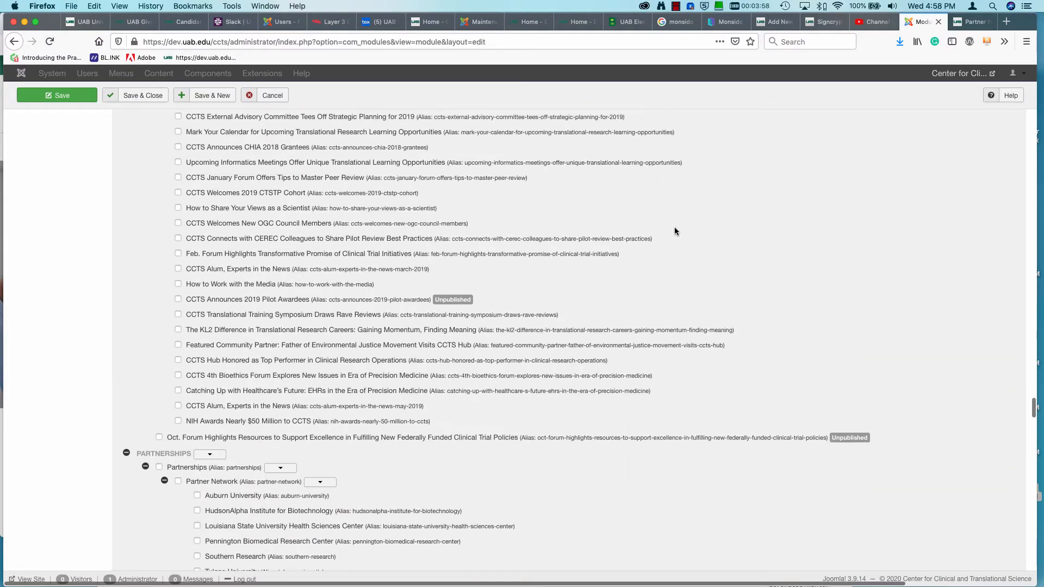
{"action": "scroll", "coordinate": [674, 231], "scroll_direction": "down", "scroll_amount": 3}
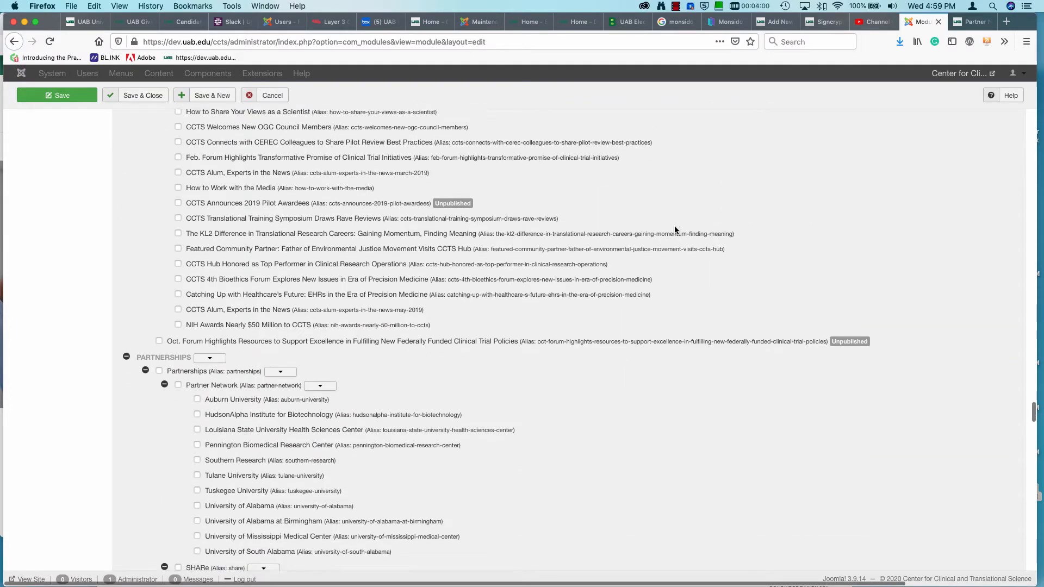
{"action": "scroll", "coordinate": [674, 229], "scroll_direction": "down", "scroll_amount": 2}
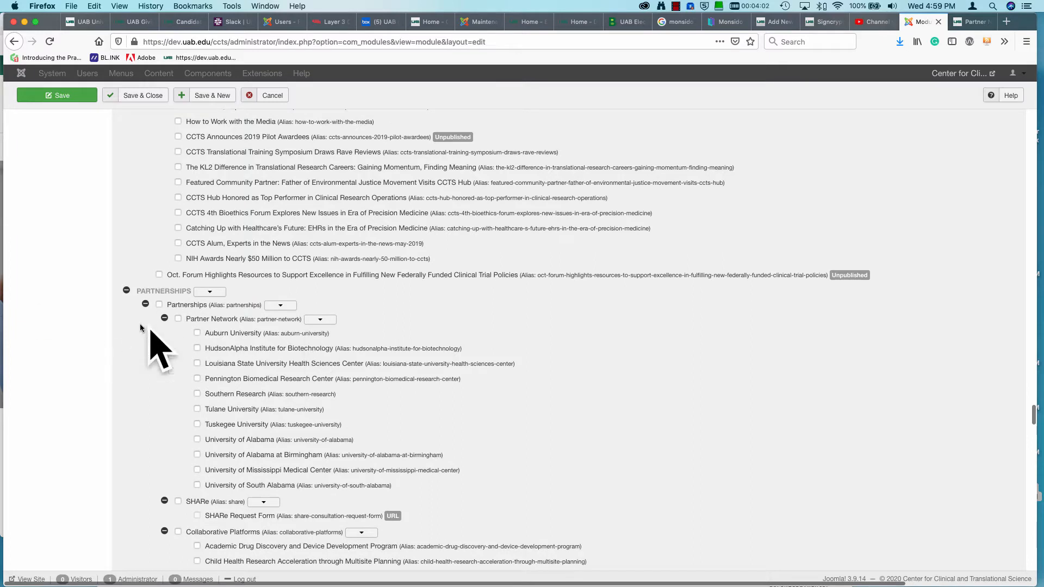
{"action": "left_click", "coordinate": [178, 320]}
{"action": "left_click", "coordinate": [197, 332]}
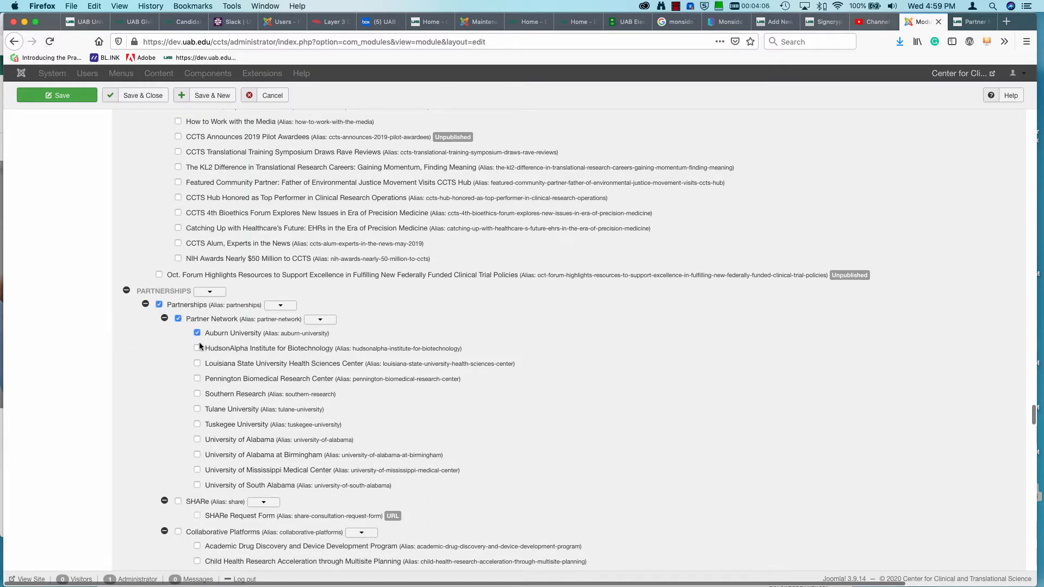
{"action": "left_click", "coordinate": [210, 291]}
{"action": "left_click", "coordinate": [197, 349]}
{"action": "left_click", "coordinate": [197, 363]}
{"action": "left_click", "coordinate": [197, 379]}
{"action": "left_click", "coordinate": [196, 393]}
{"action": "left_click", "coordinate": [197, 424]}
{"action": "left_click", "coordinate": [197, 439]}
{"action": "left_click", "coordinate": [197, 455]}
{"action": "left_click", "coordinate": [197, 469]}
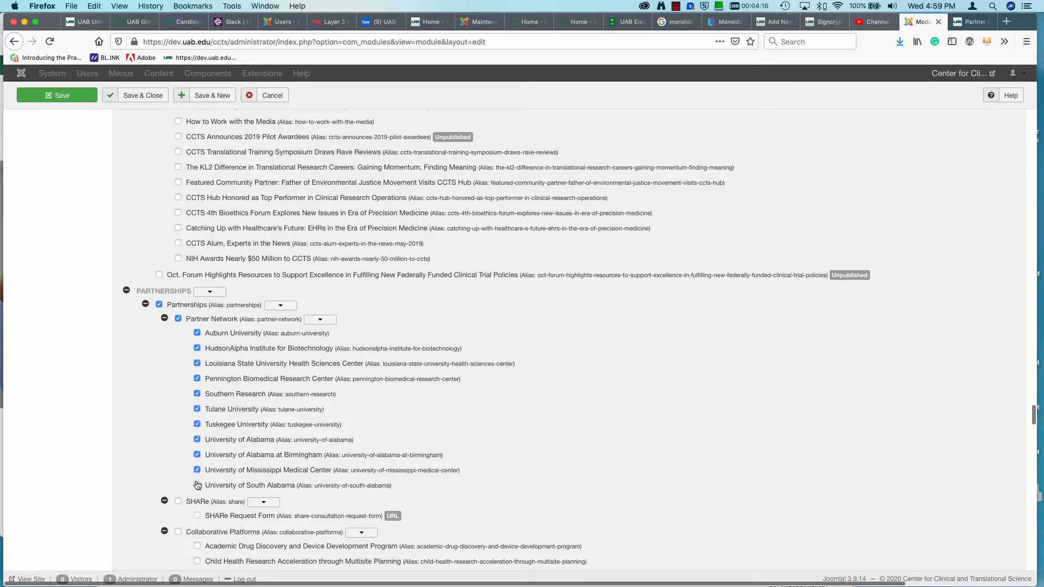
{"action": "left_click", "coordinate": [198, 484]}
Step: Assign the module to SHARe, Collaborative Platforms with all its subpages through Undiagnosed Diseases Program, and Activities
{"action": "scroll", "coordinate": [174, 478], "scroll_direction": "down", "scroll_amount": 4}
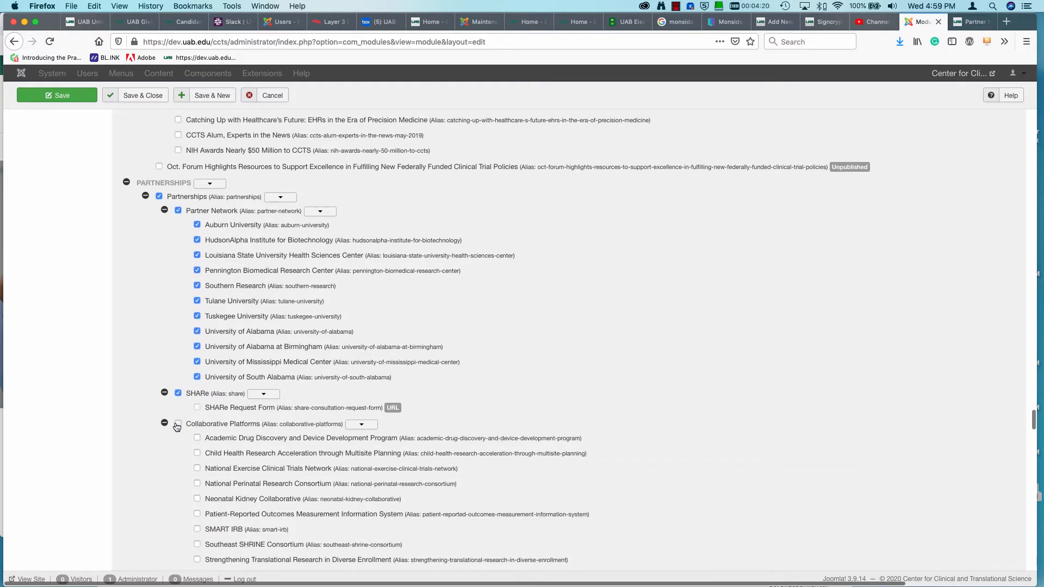
{"action": "left_click", "coordinate": [177, 425]}
{"action": "left_click", "coordinate": [198, 438]}
{"action": "left_click", "coordinate": [197, 454]}
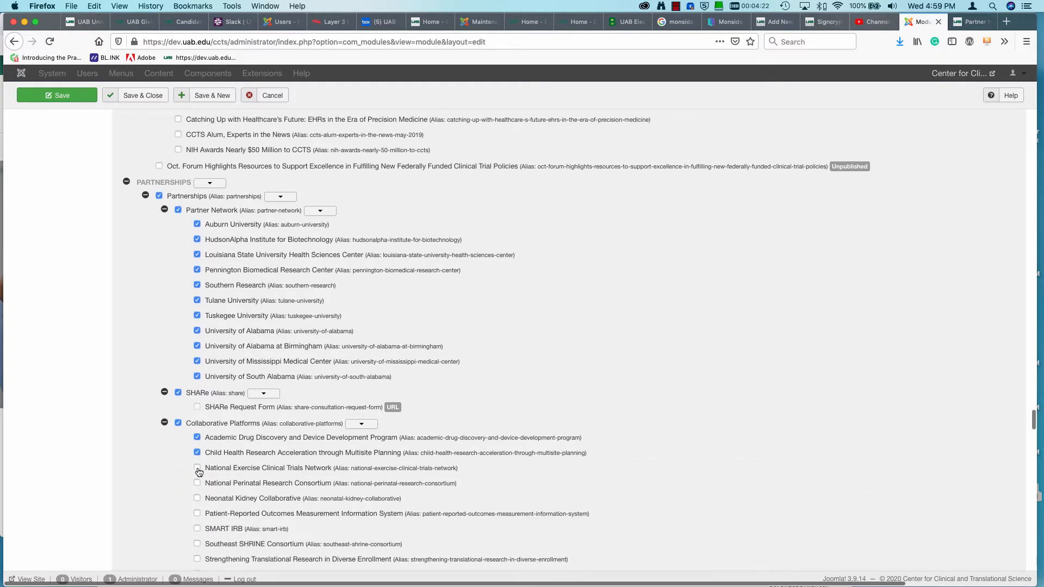
{"action": "left_click", "coordinate": [197, 469]}
{"action": "left_click", "coordinate": [198, 484]}
{"action": "left_click", "coordinate": [197, 499]}
{"action": "scroll", "coordinate": [198, 542], "scroll_direction": "down", "scroll_amount": 3}
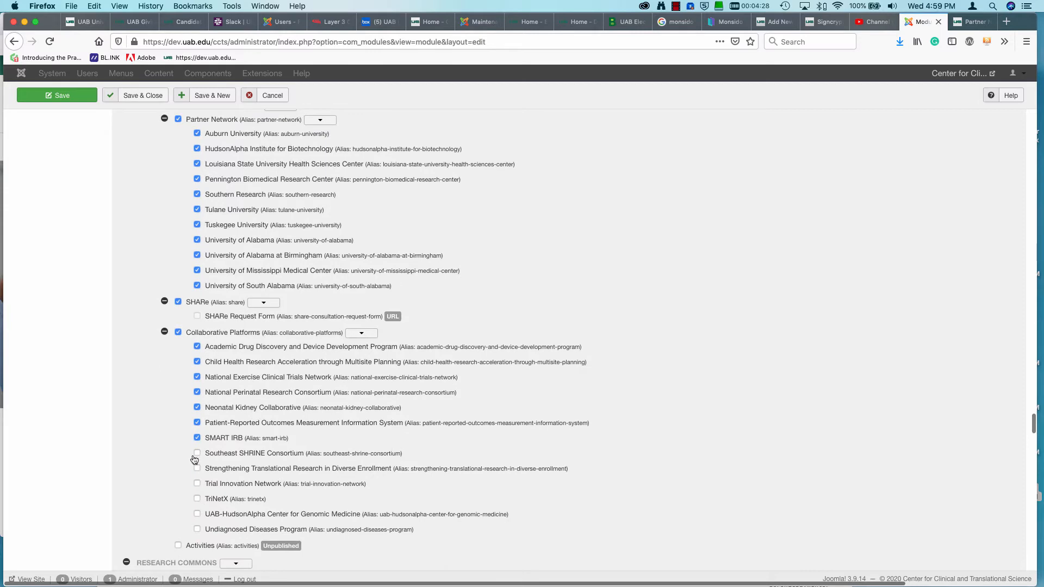
{"action": "left_click", "coordinate": [197, 484]}
{"action": "left_click", "coordinate": [198, 515]}
{"action": "left_click", "coordinate": [197, 530]}
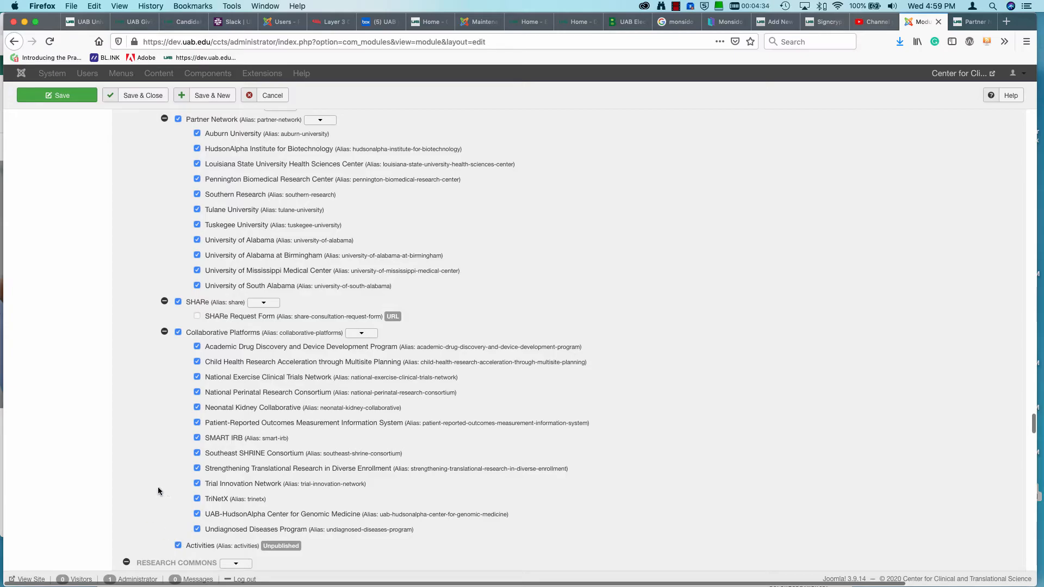
{"action": "scroll", "coordinate": [51, 190], "scroll_direction": "up", "scroll_amount": 20}
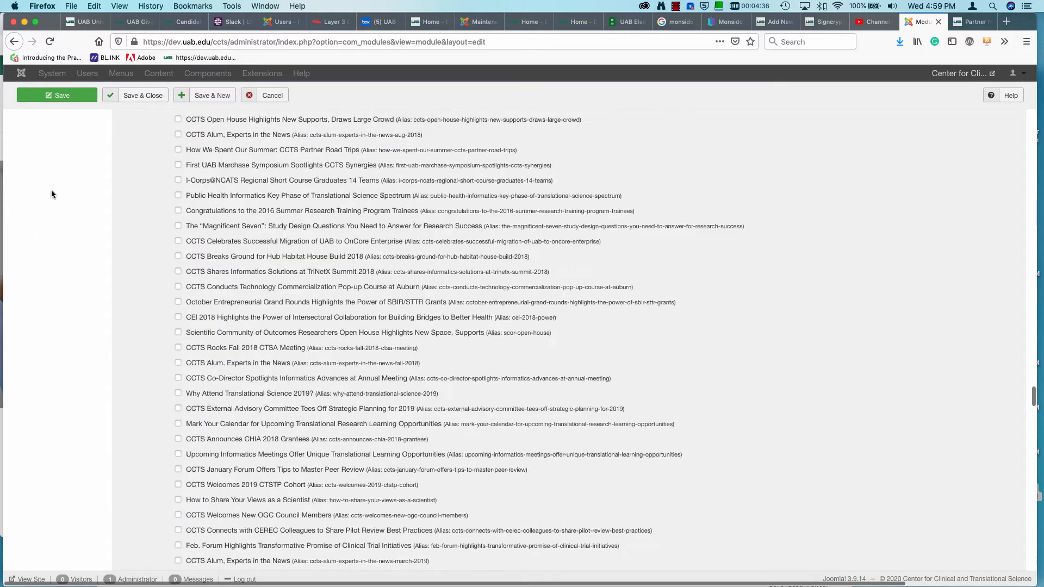
{"action": "scroll", "coordinate": [52, 191], "scroll_direction": "up", "scroll_amount": 15}
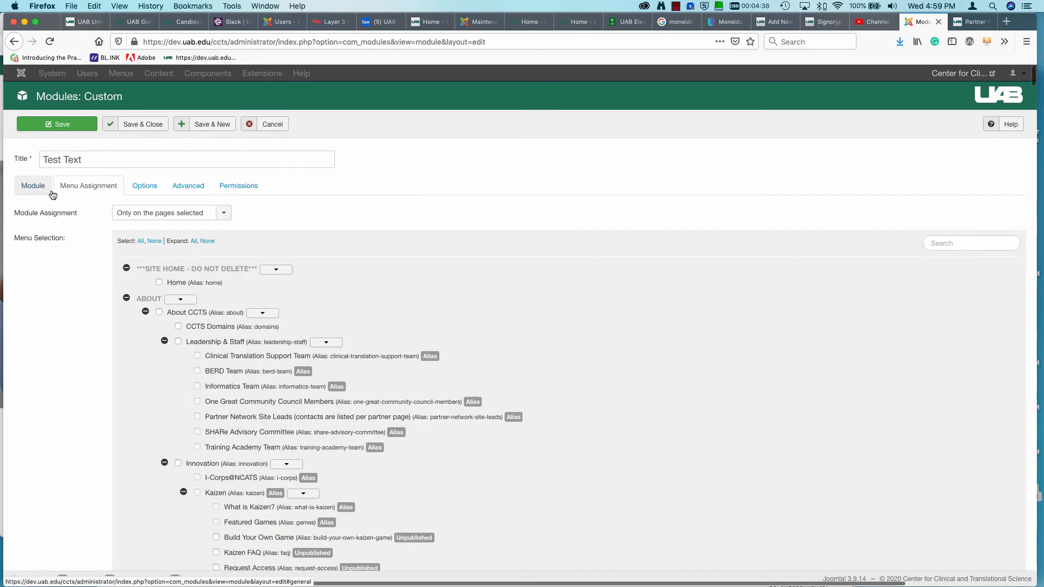
Step: Save the Test Text module, hide its title, and save it again, returning to the modules list
{"action": "left_click", "coordinate": [33, 186]}
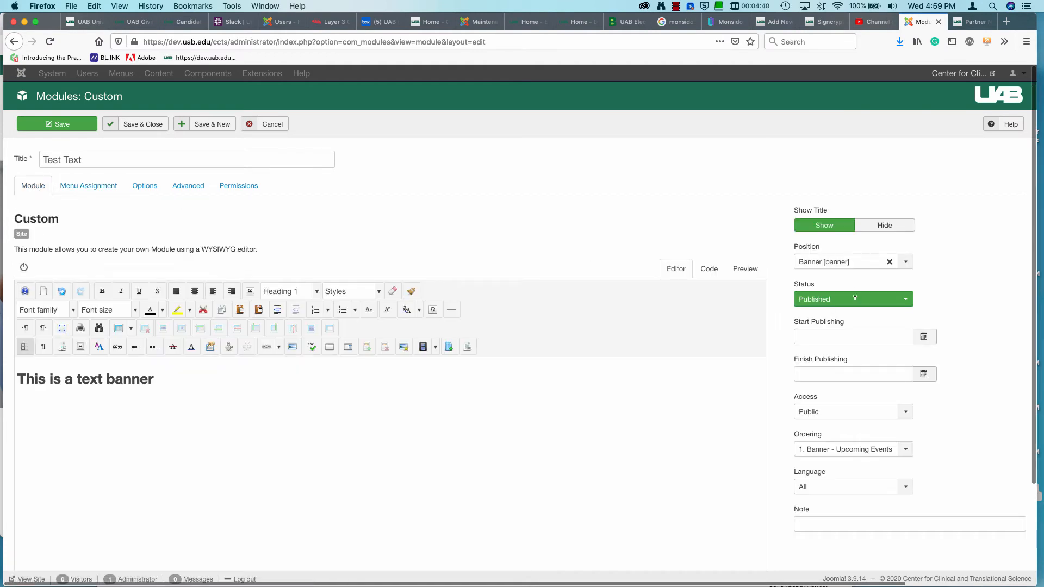
{"action": "left_click", "coordinate": [62, 124]}
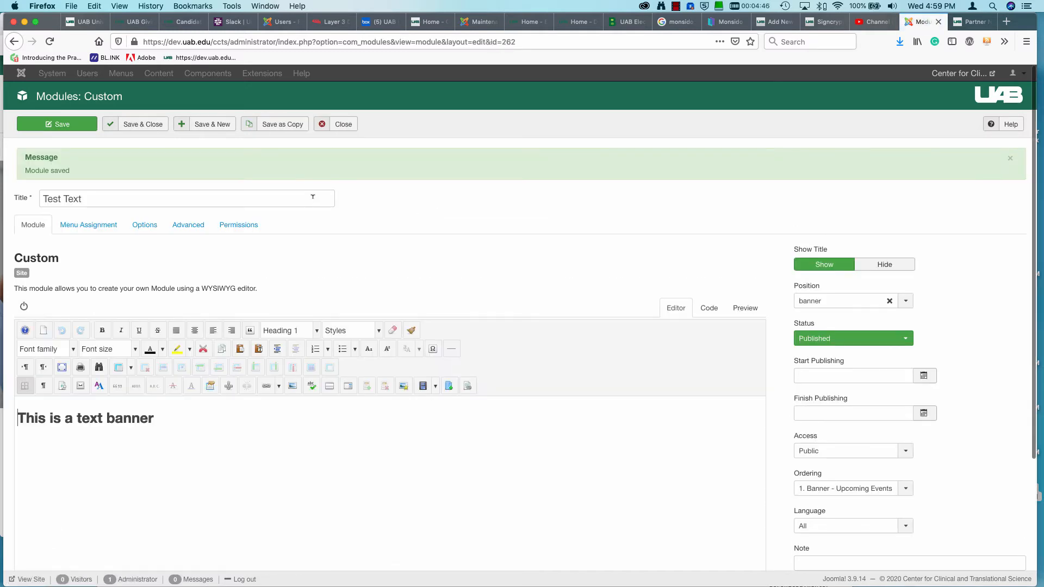
{"action": "left_click", "coordinate": [885, 265]}
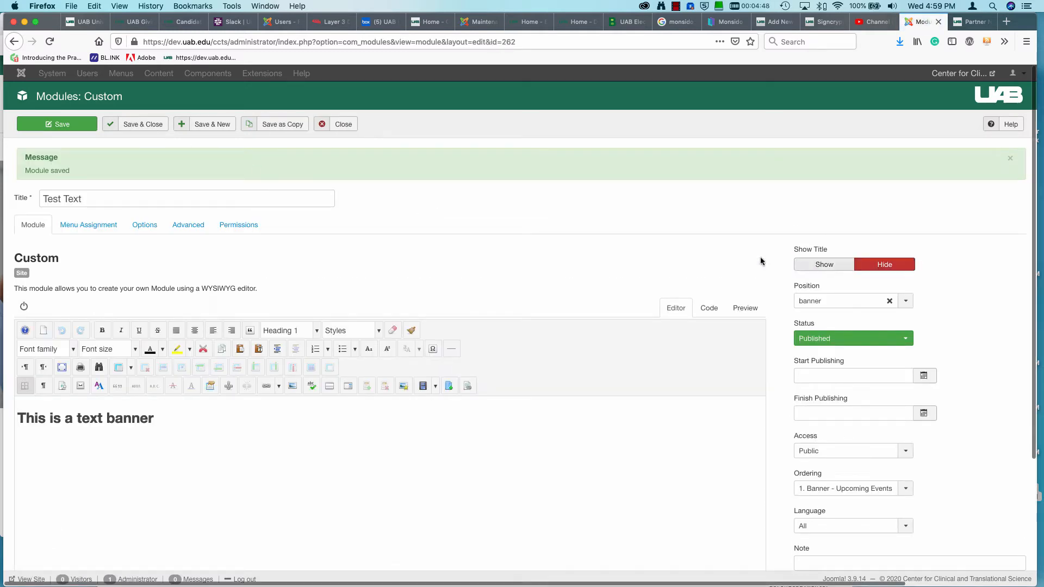
{"action": "left_click", "coordinate": [92, 129]}
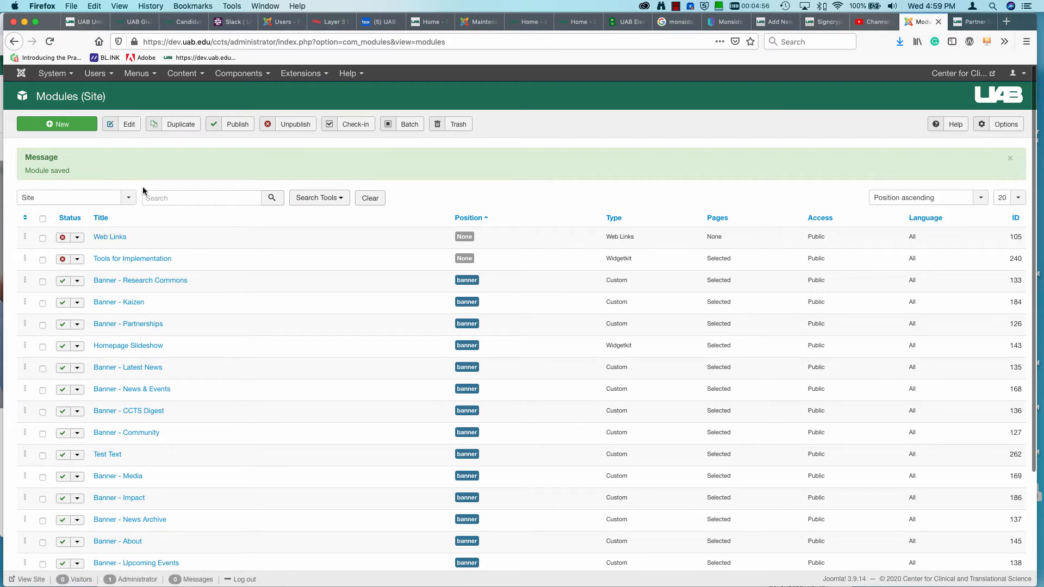
Step: Search the modules for "partnershi" and unpublish the Banner - Partnerships module
{"action": "left_click", "coordinate": [201, 197]}
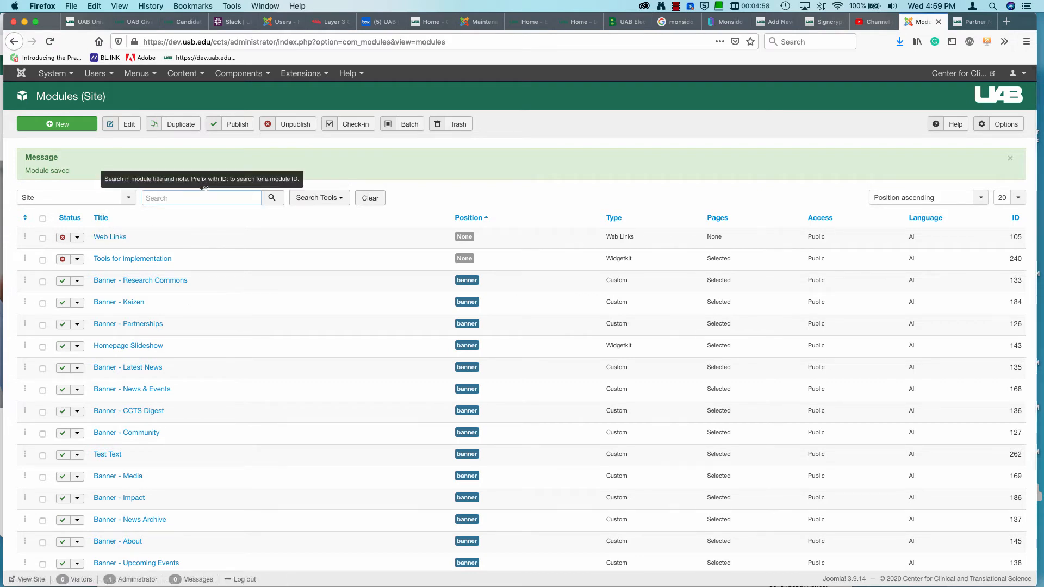
{"action": "type", "text": "partnershi"}
{"action": "key", "text": "Return"}
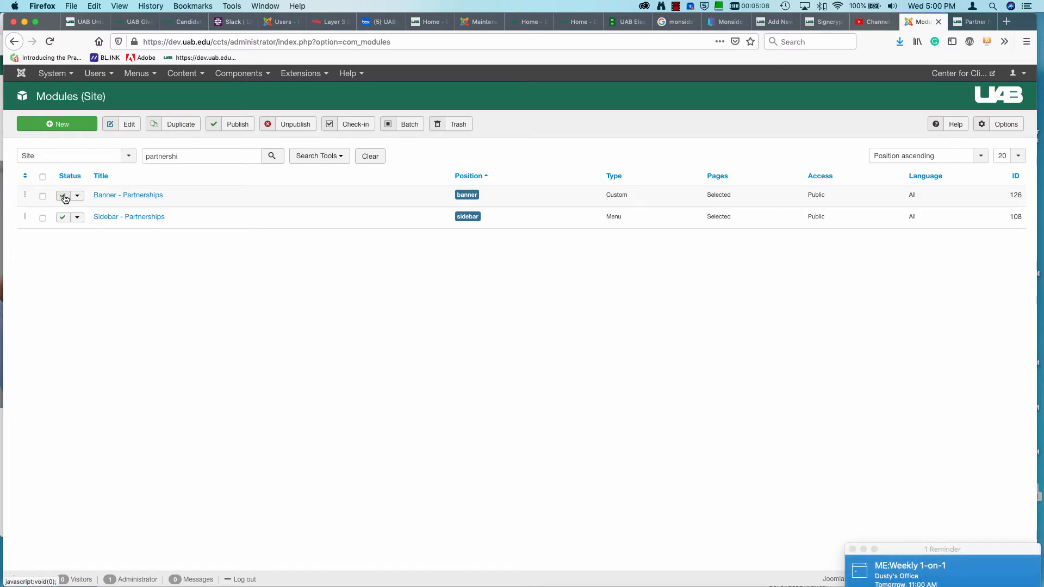
{"action": "left_click", "coordinate": [64, 197]}
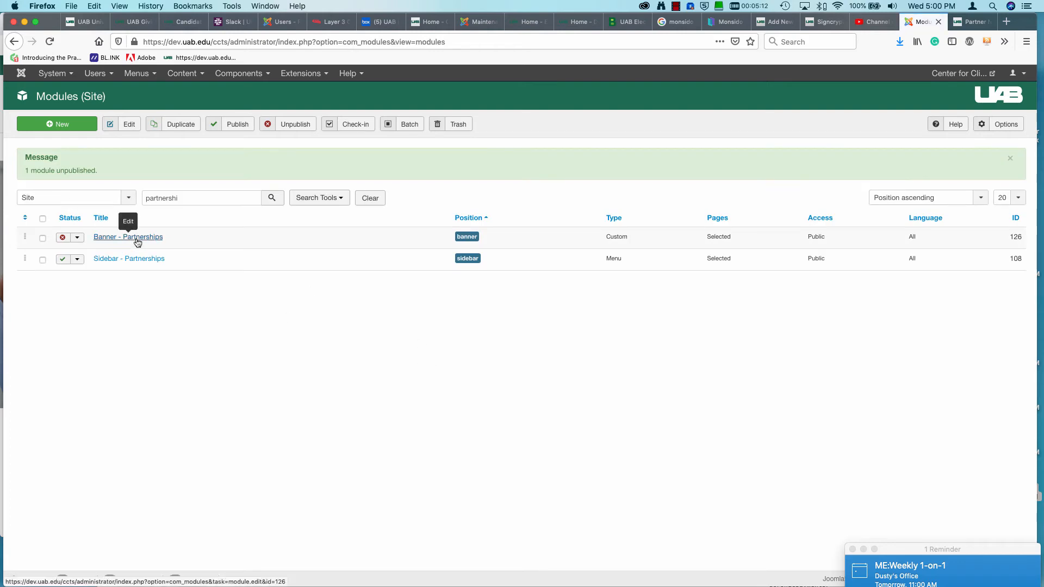
Step: Reload the site's open Partner Network page and check the banner text
{"action": "left_click", "coordinate": [972, 24]}
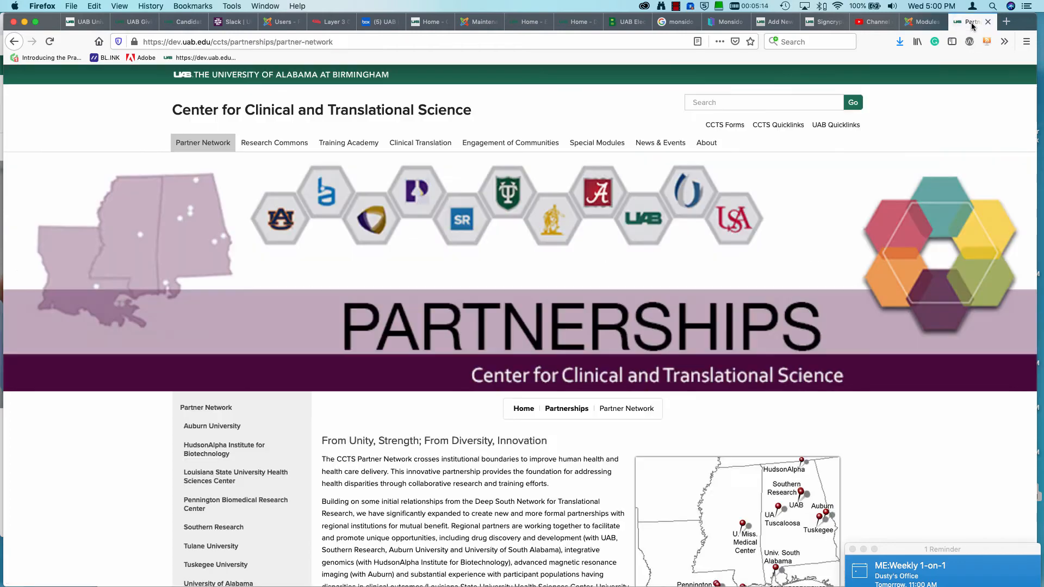
{"action": "left_click", "coordinate": [50, 41]}
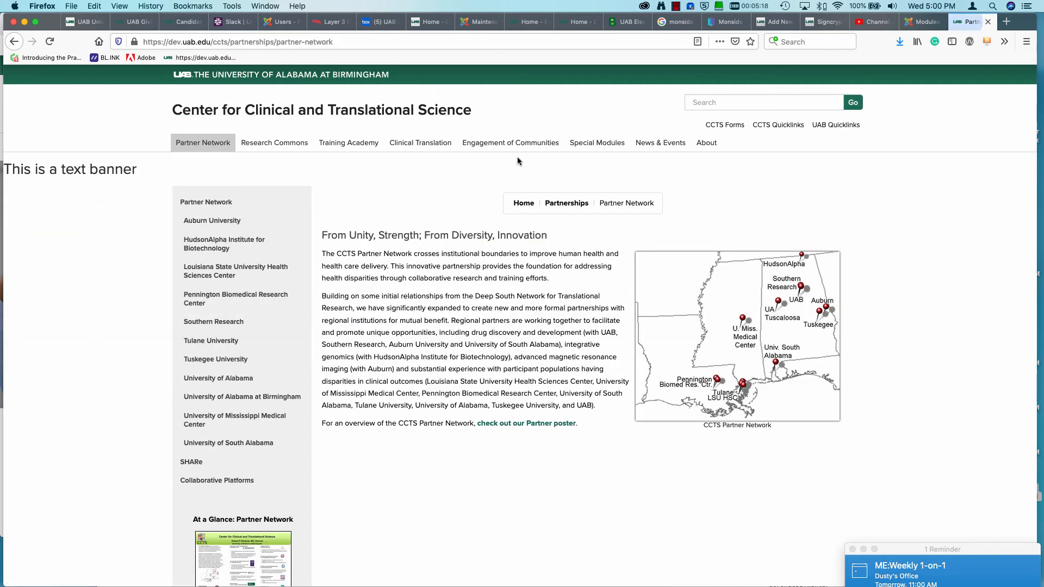
{"action": "triple_click", "coordinate": [135, 170]}
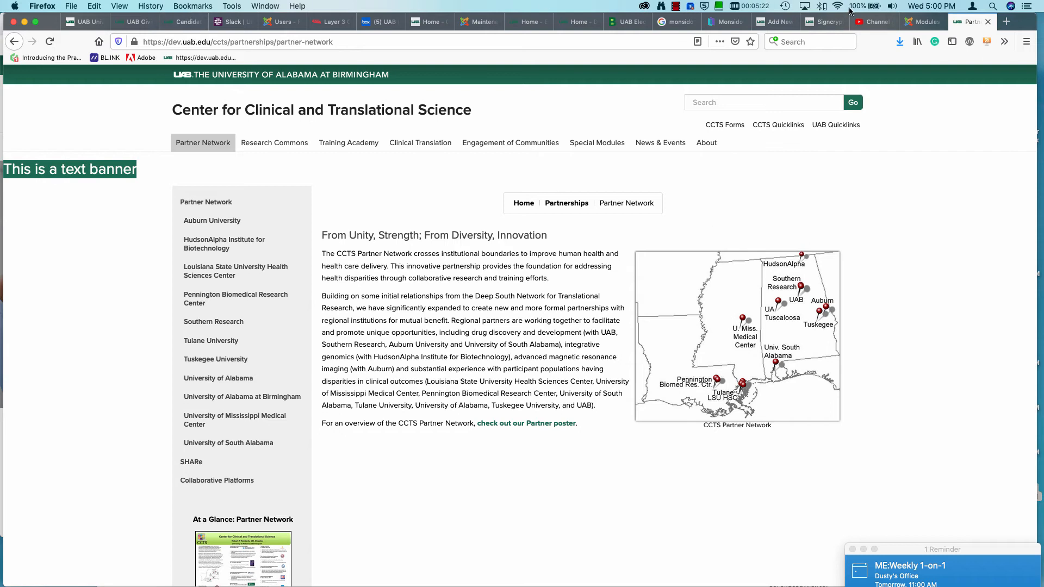
Step: Return to the Joomla modules list, search for "test", and open the Test Text module
{"action": "left_click", "coordinate": [927, 23]}
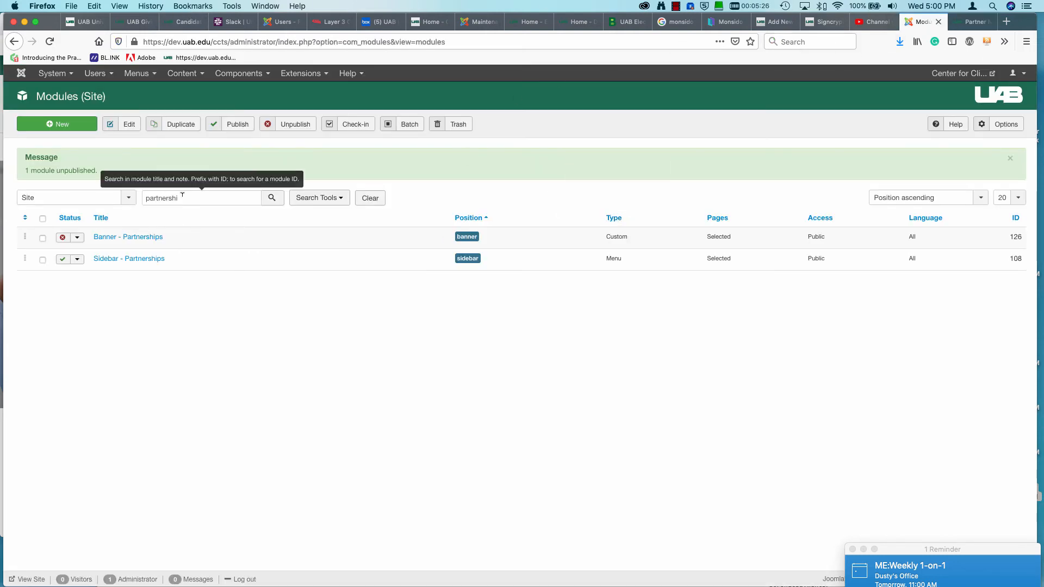
{"action": "left_click_drag", "start_coordinate": [183, 197], "coordinate": [33, 182]}
{"action": "type", "text": "test"}
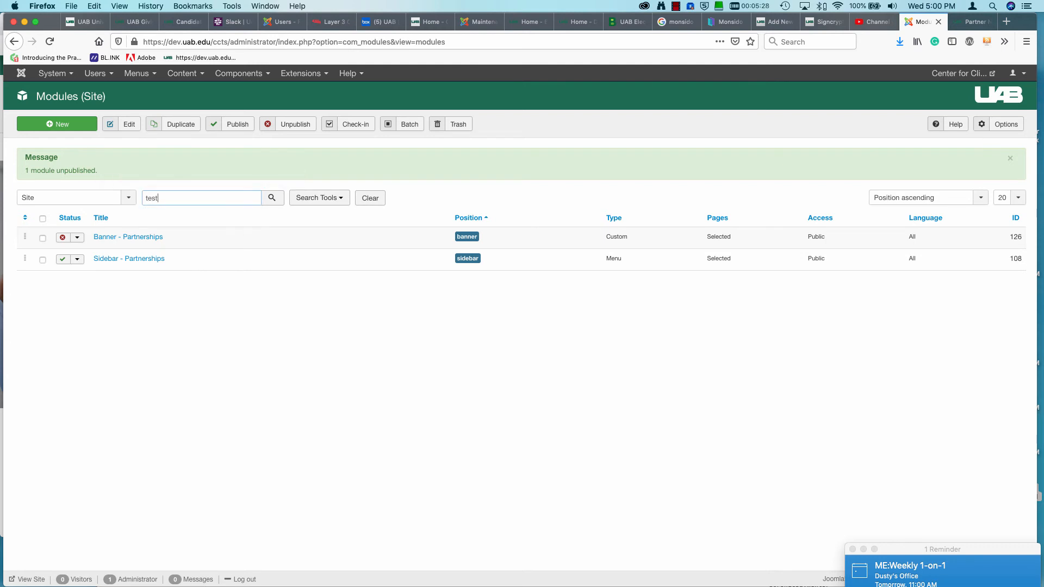
{"action": "key", "text": "Return"}
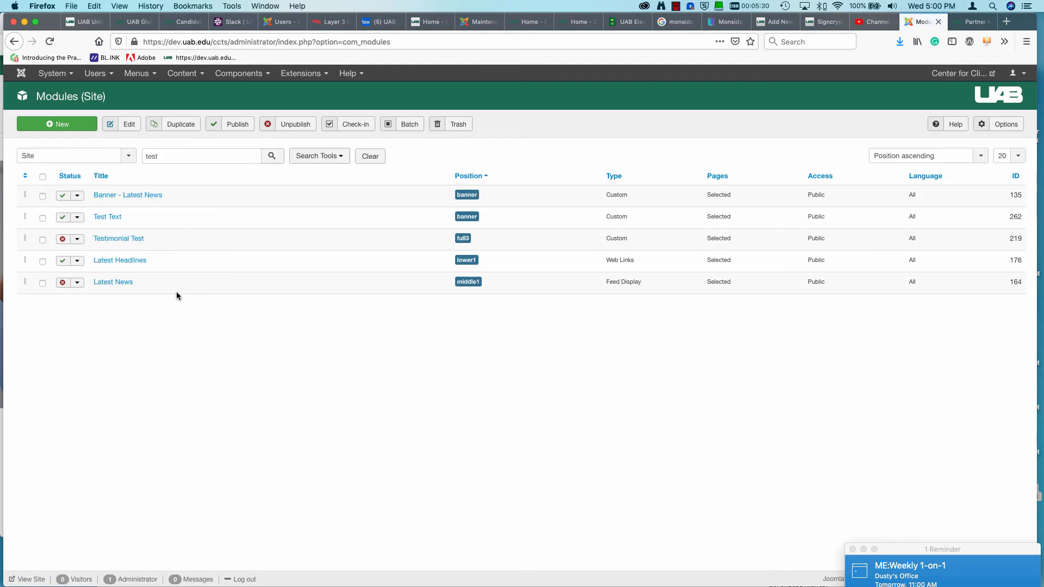
{"action": "left_click", "coordinate": [107, 216]}
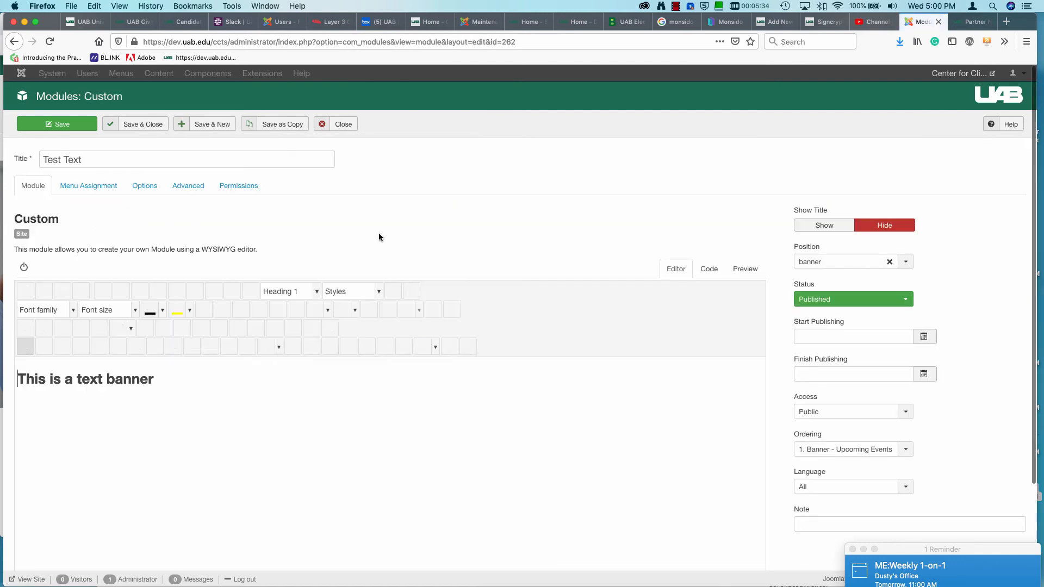
Step: Change the module's position to Unit [unit], save it, and reload the site's Partner Network page
{"action": "left_click", "coordinate": [906, 262]}
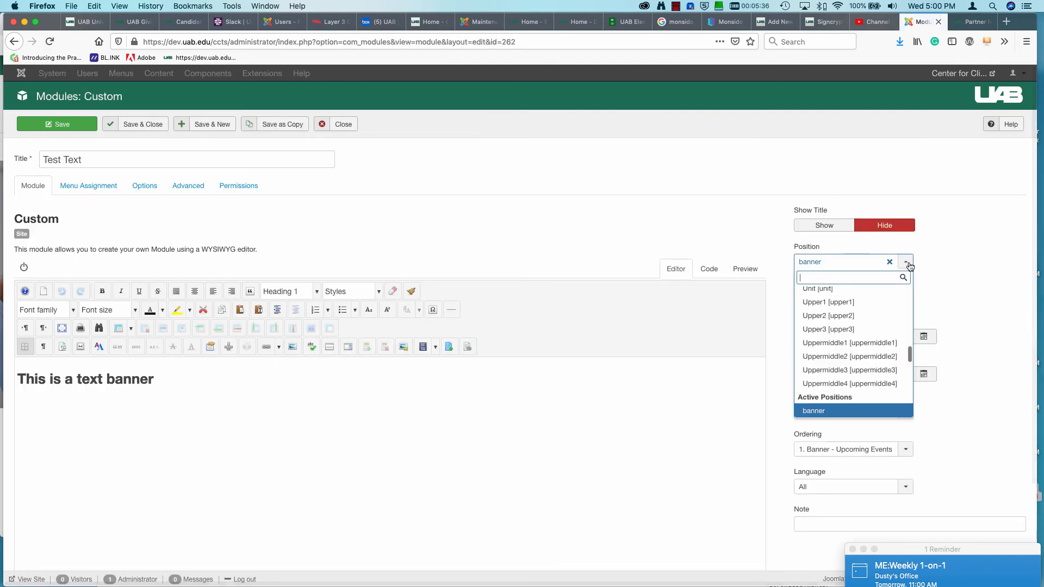
{"action": "type", "text": "unit"}
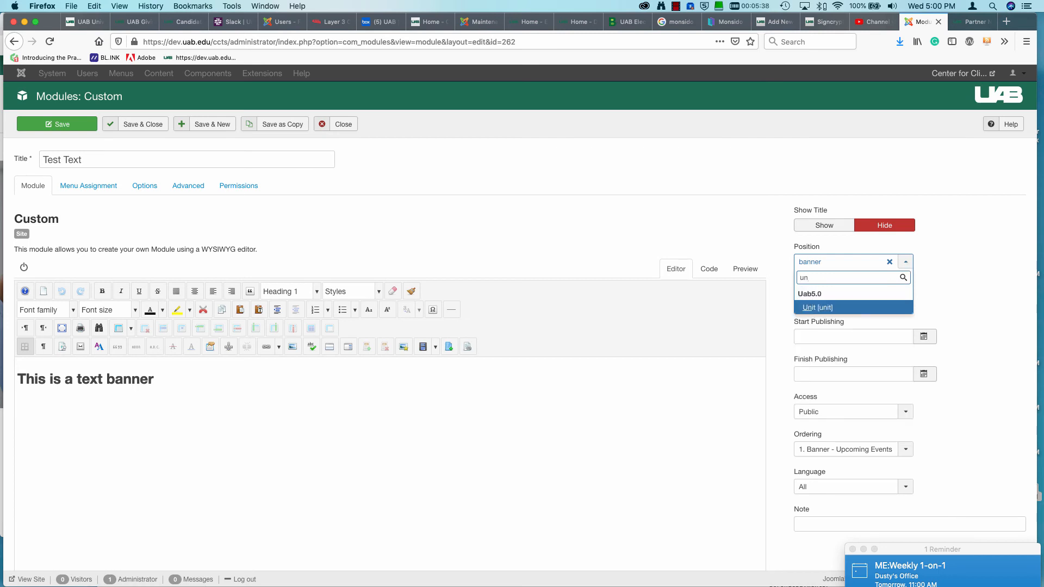
{"action": "left_click", "coordinate": [814, 307]}
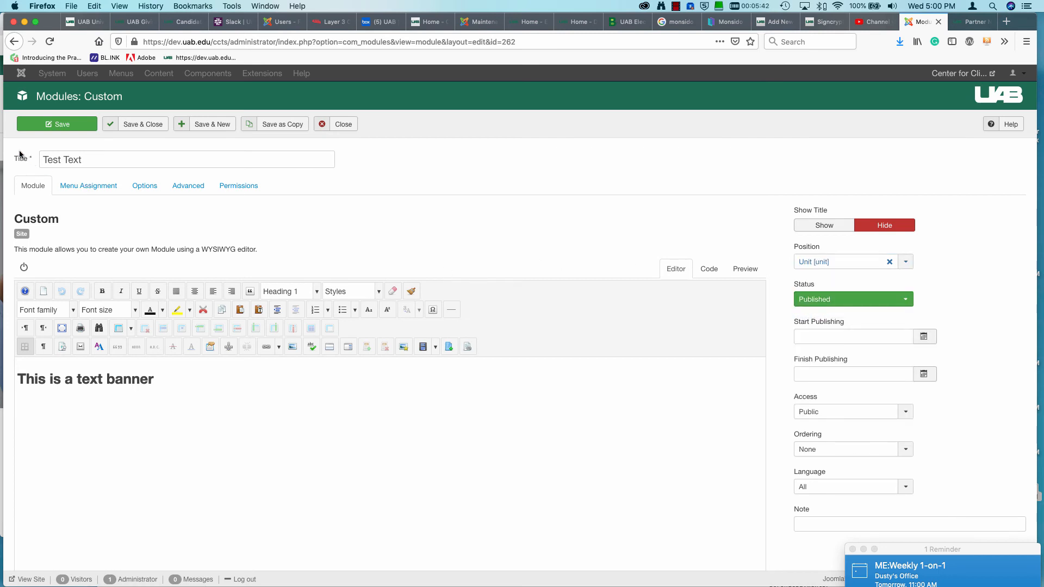
{"action": "left_click", "coordinate": [42, 126]}
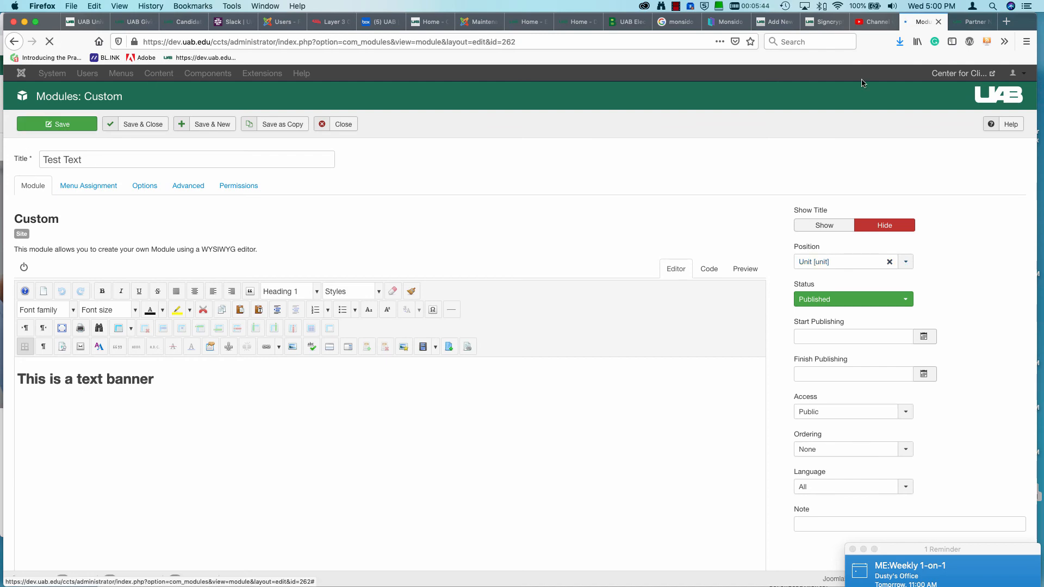
{"action": "left_click", "coordinate": [976, 23]}
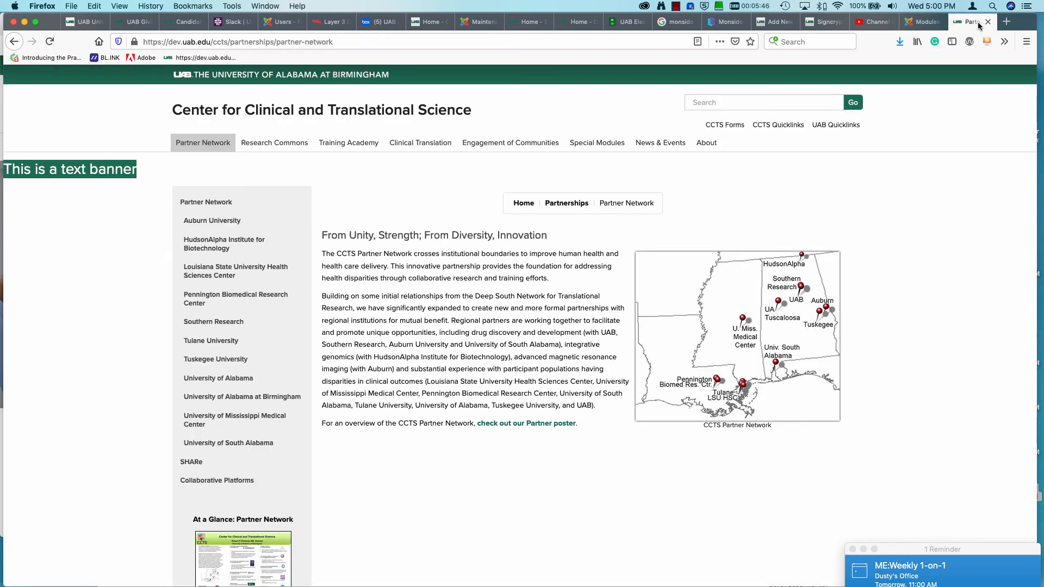
{"action": "left_click", "coordinate": [49, 41]}
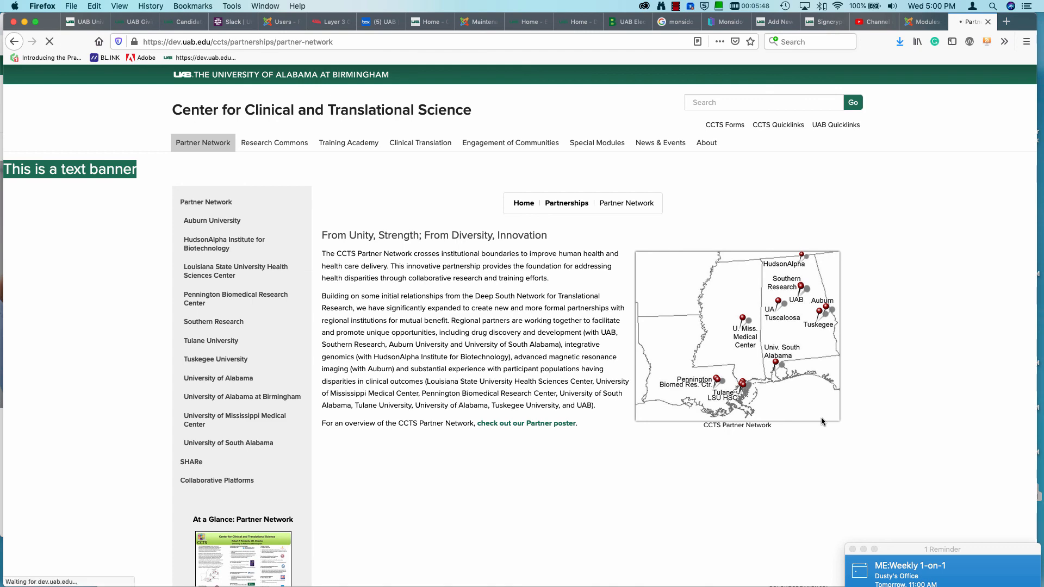